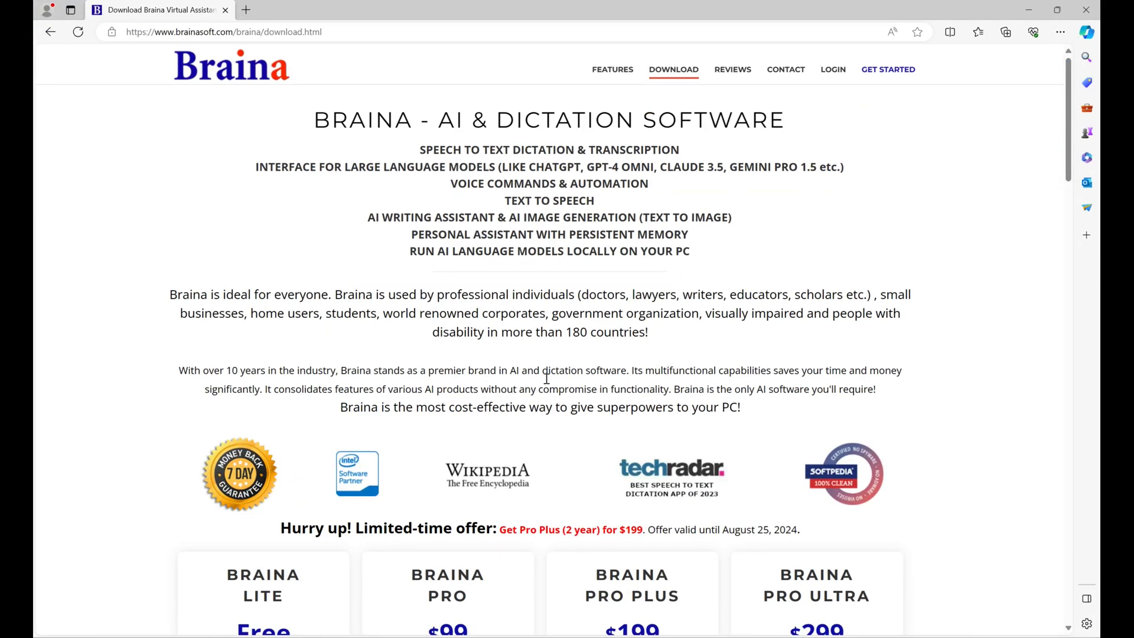
scroll(548, 364, "down", 3)
scroll(547, 364, "down", 1)
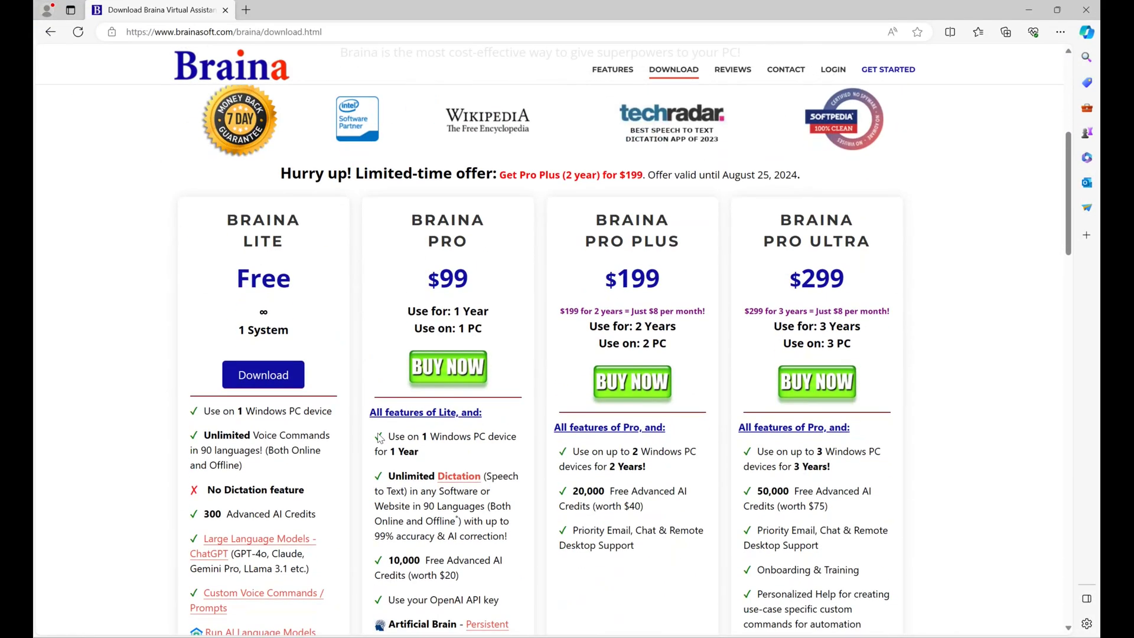
- Download the free Braina Lite installer from the pricing section
left_click(297, 384)
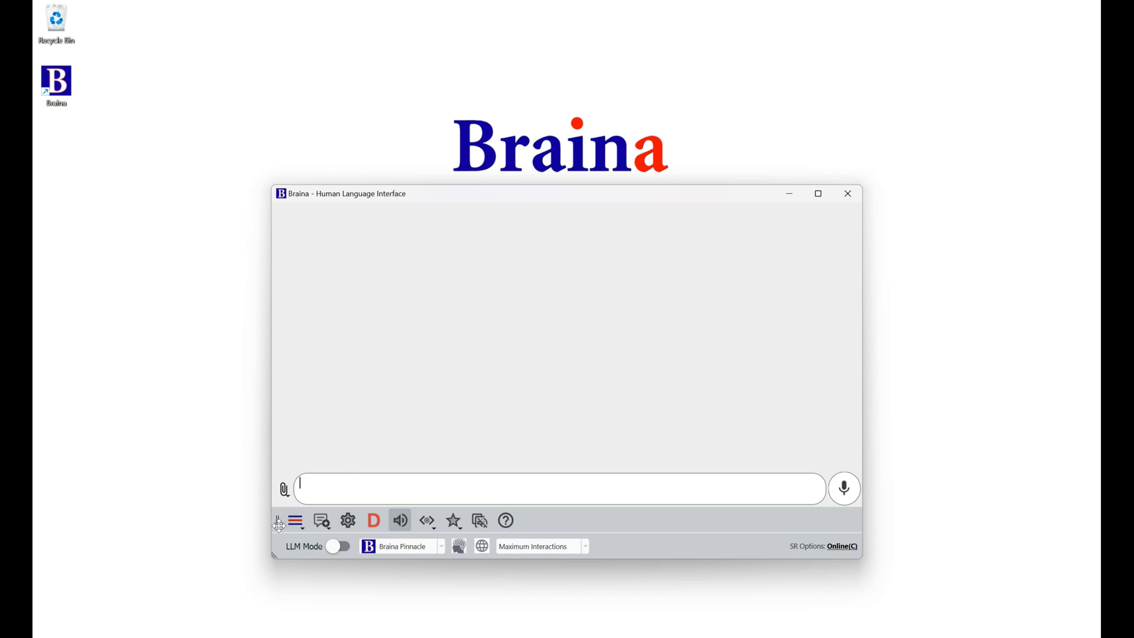
- Float Braina's tools at the top of the screen and close the main window
left_click_drag(277, 524, 586, 198)
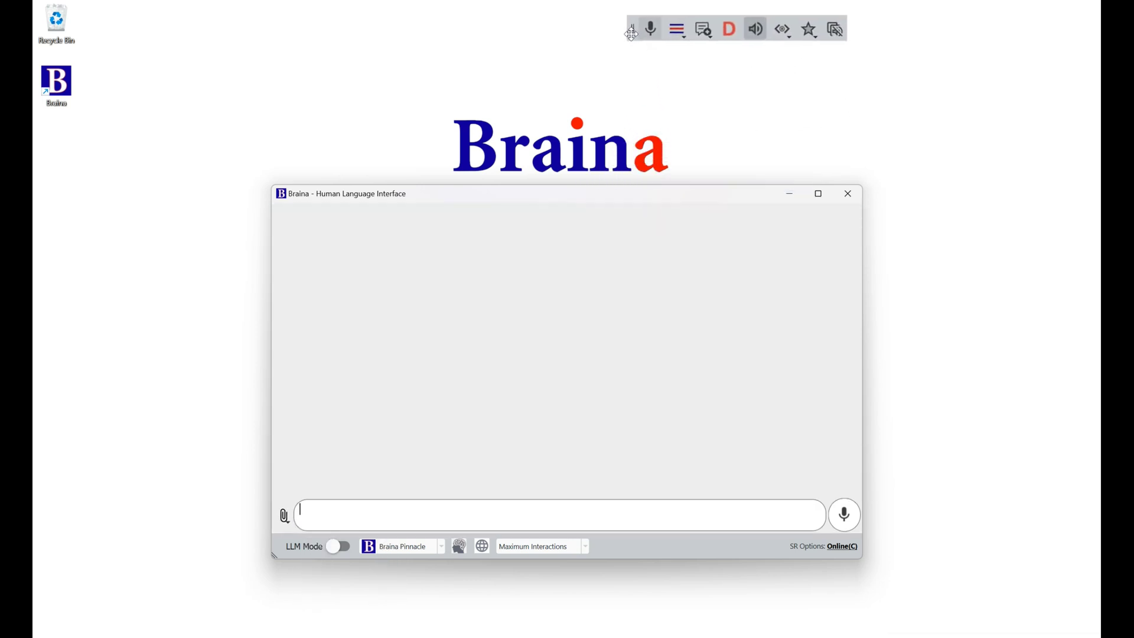
mouse_move(585, 199)
left_mouse_down()
mouse_move(631, 32)
mouse_move(622, 29)
left_mouse_up()
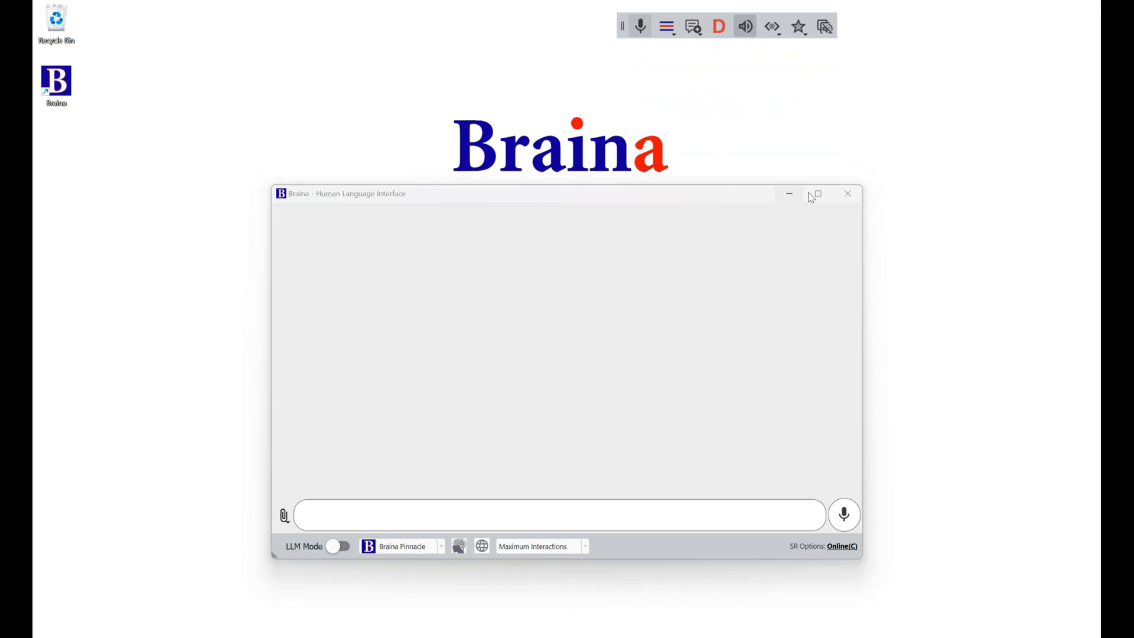
left_click(847, 198)
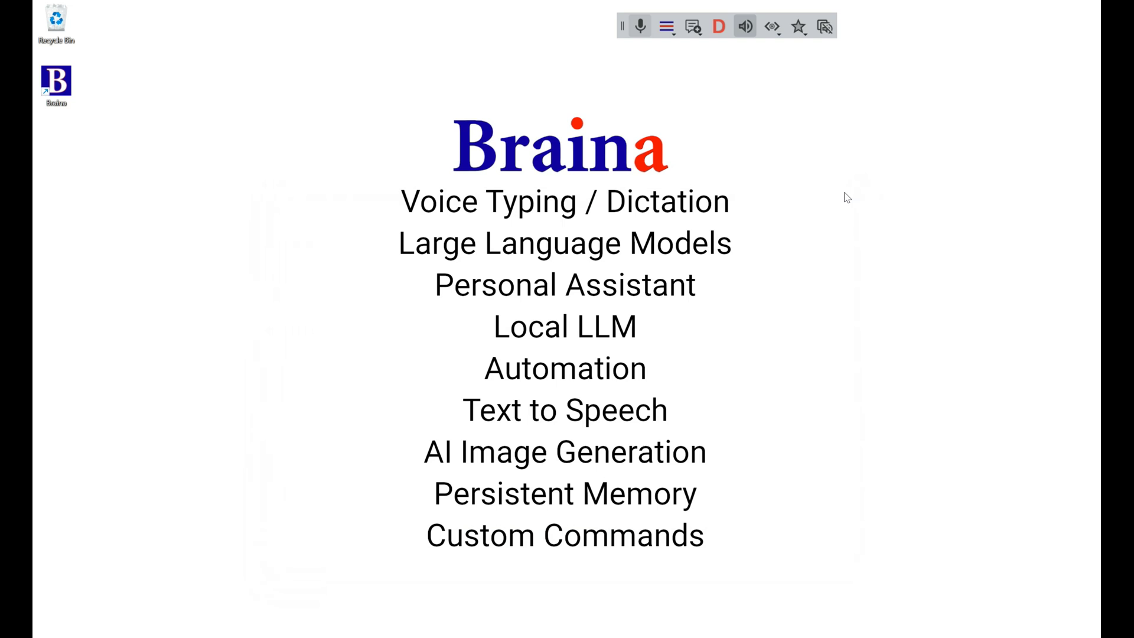
- Start speech recognition, allow microphone access, and hide the listening window
left_click(644, 33)
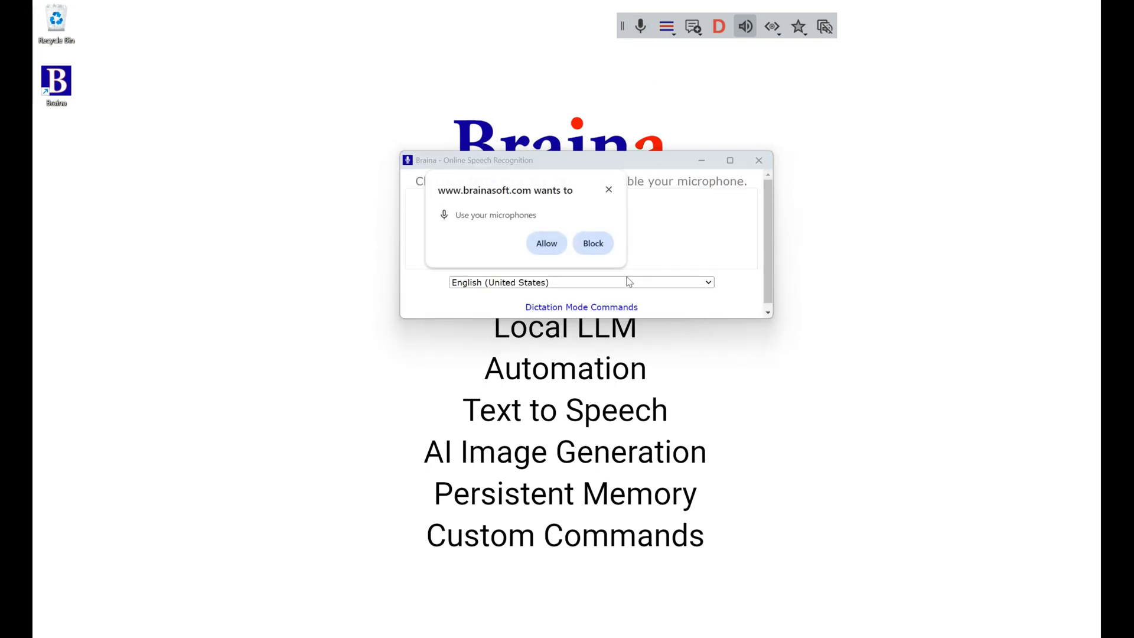
left_click(546, 244)
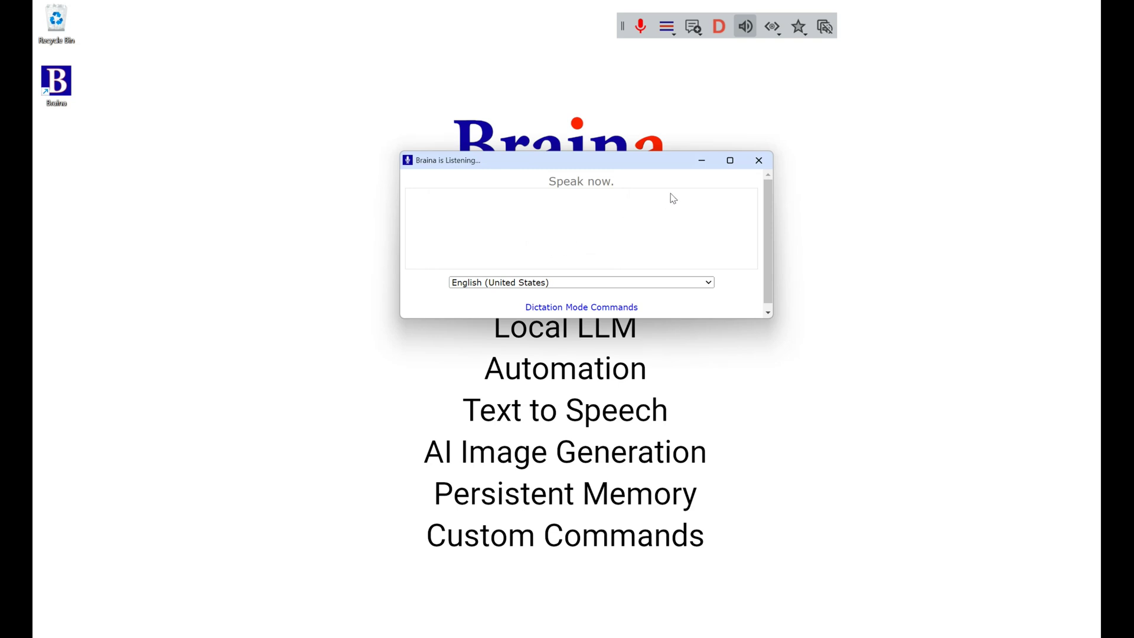
left_click(702, 162)
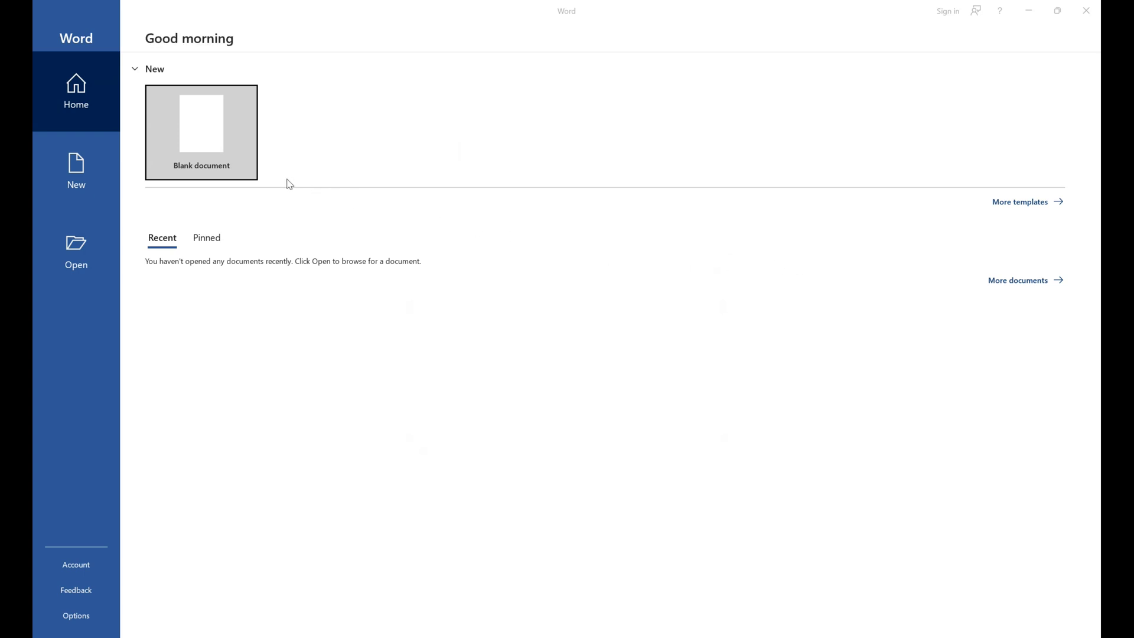
- Create a blank Word document and switch bold on with Ctrl+B and Ctrl+Alt+B
left_click(215, 158)
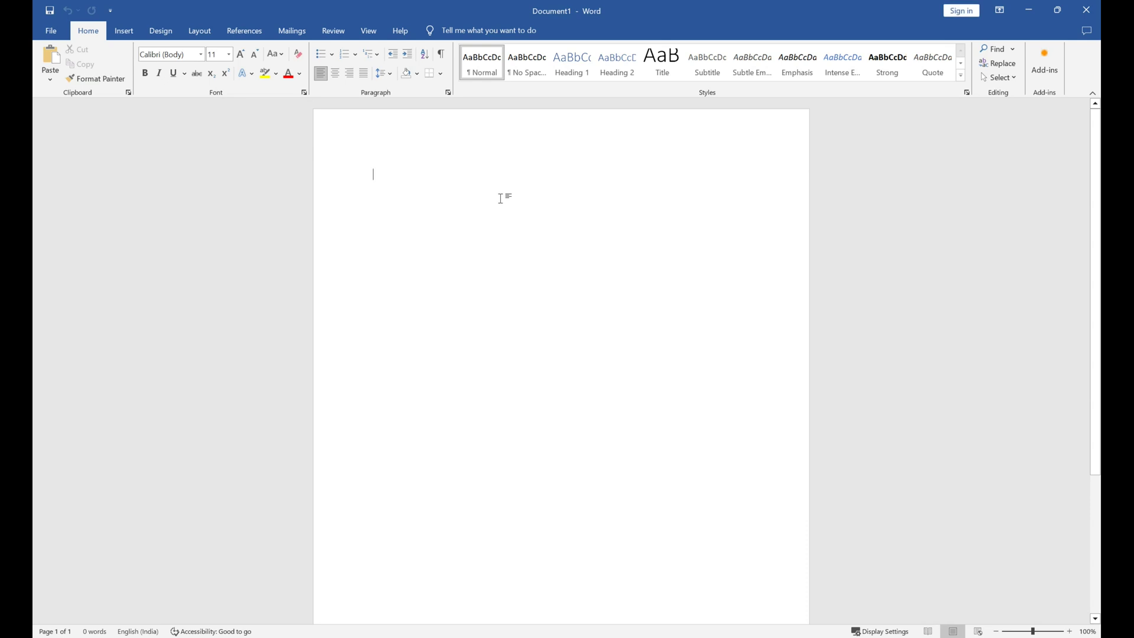
key("ctrl+b")
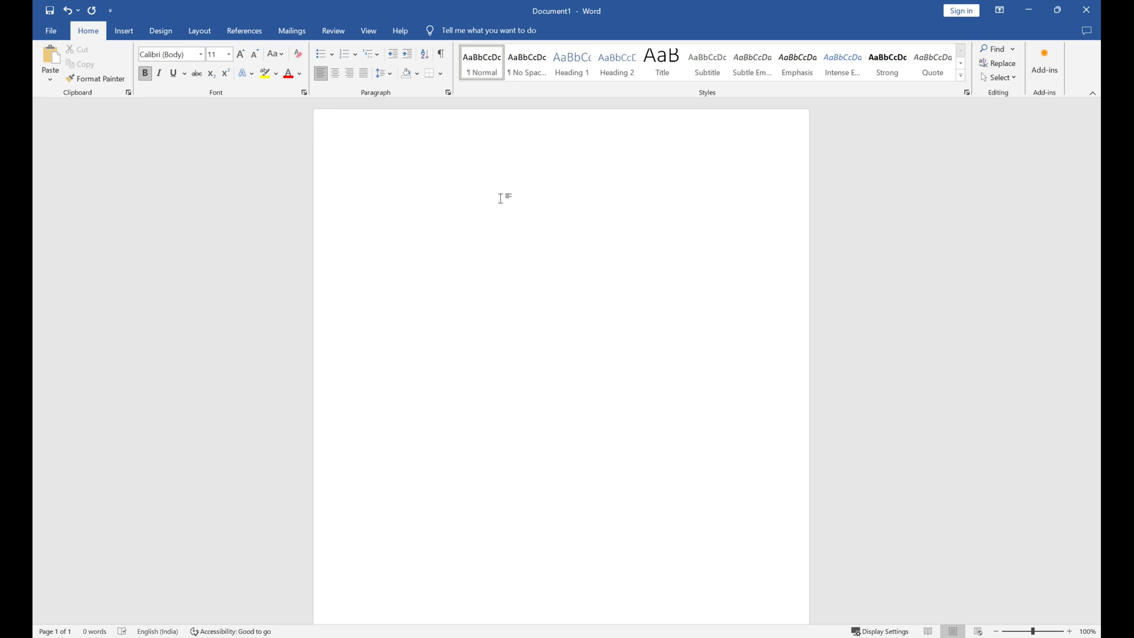
key("ctrl+alt+b")
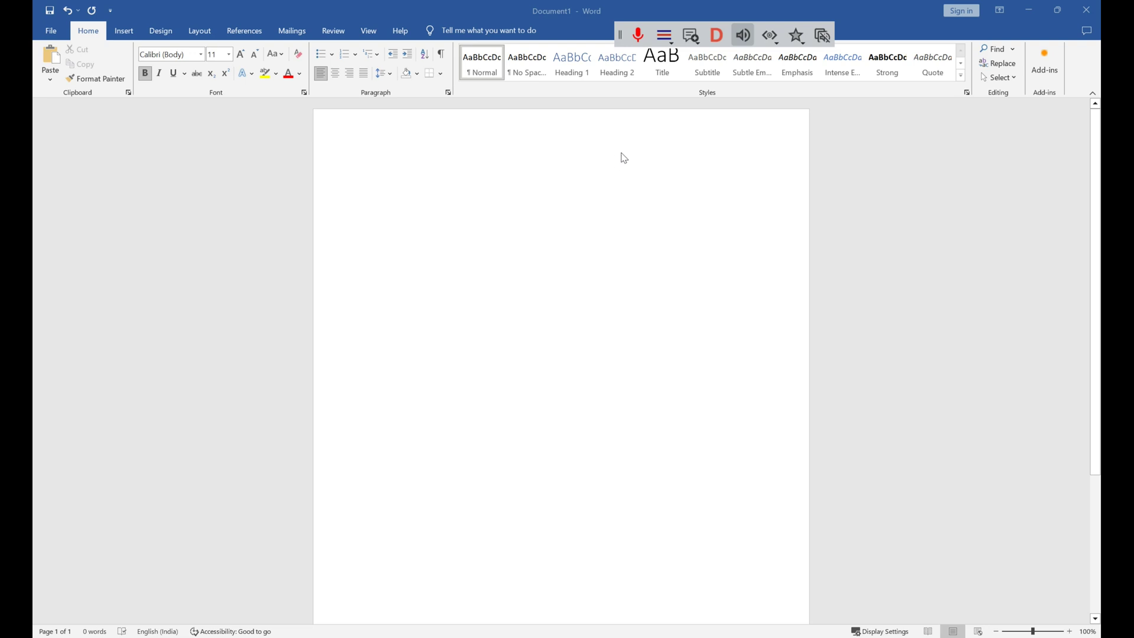
- Enable Dictation Mode, undo the bold in Word, and dictate the opening sentence onto its own line
left_click(714, 36)
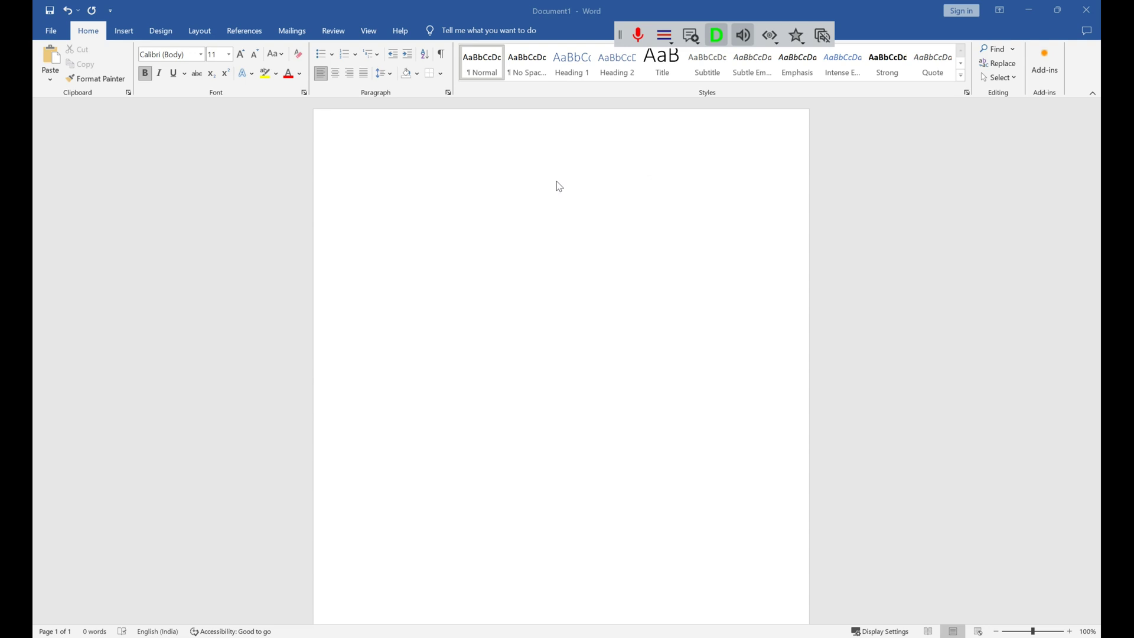
left_click(557, 184)
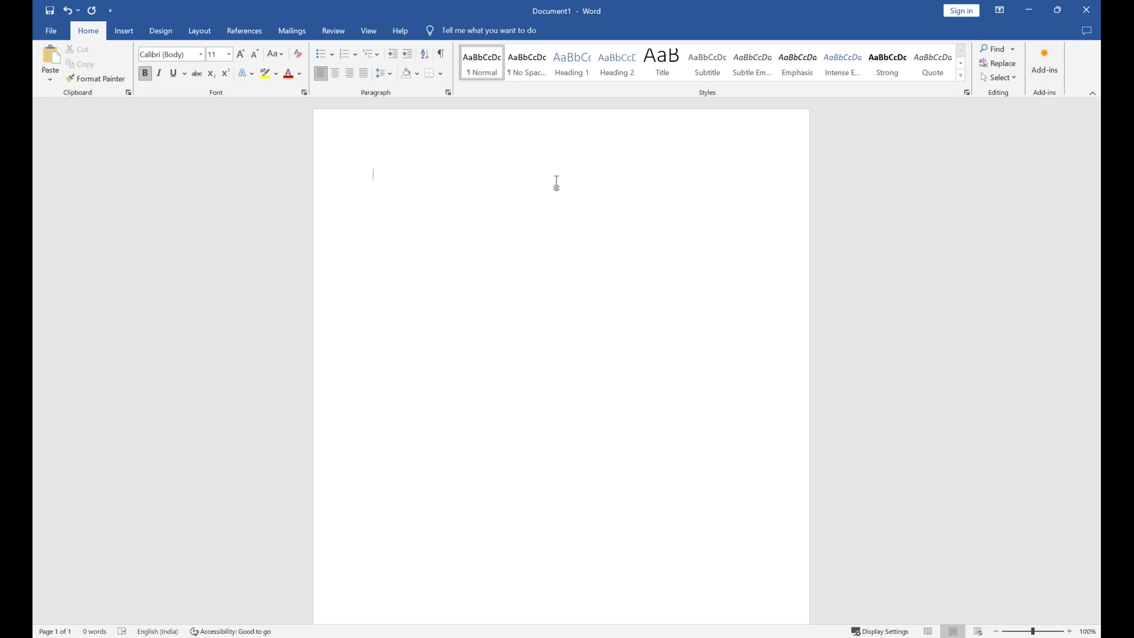
key("ctrl+z")
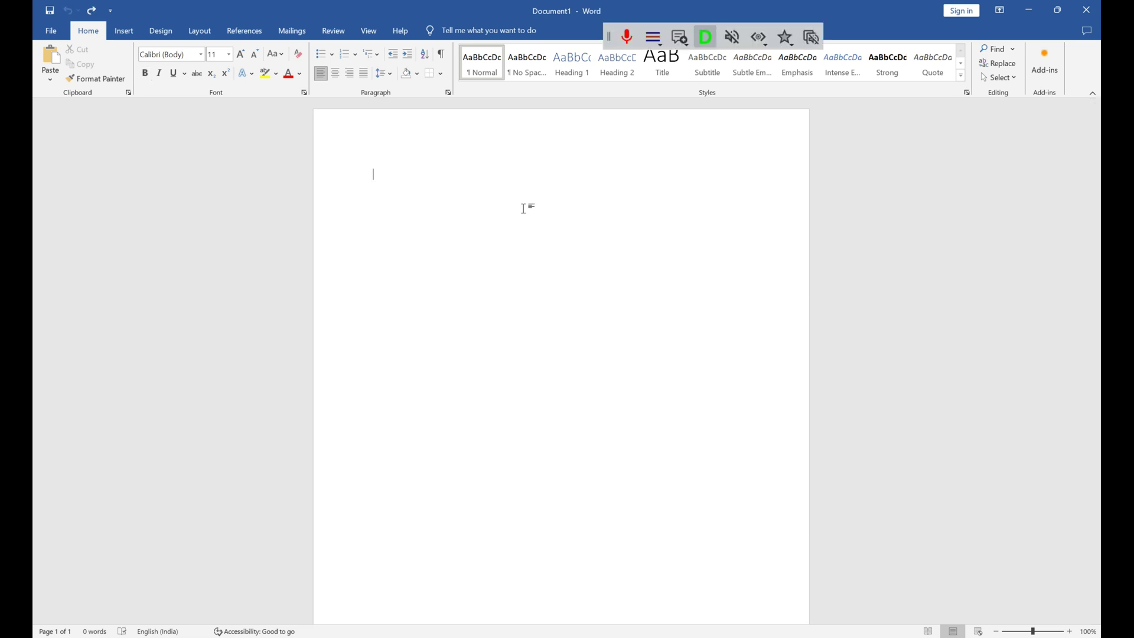
scroll(523, 209, "up", 3)
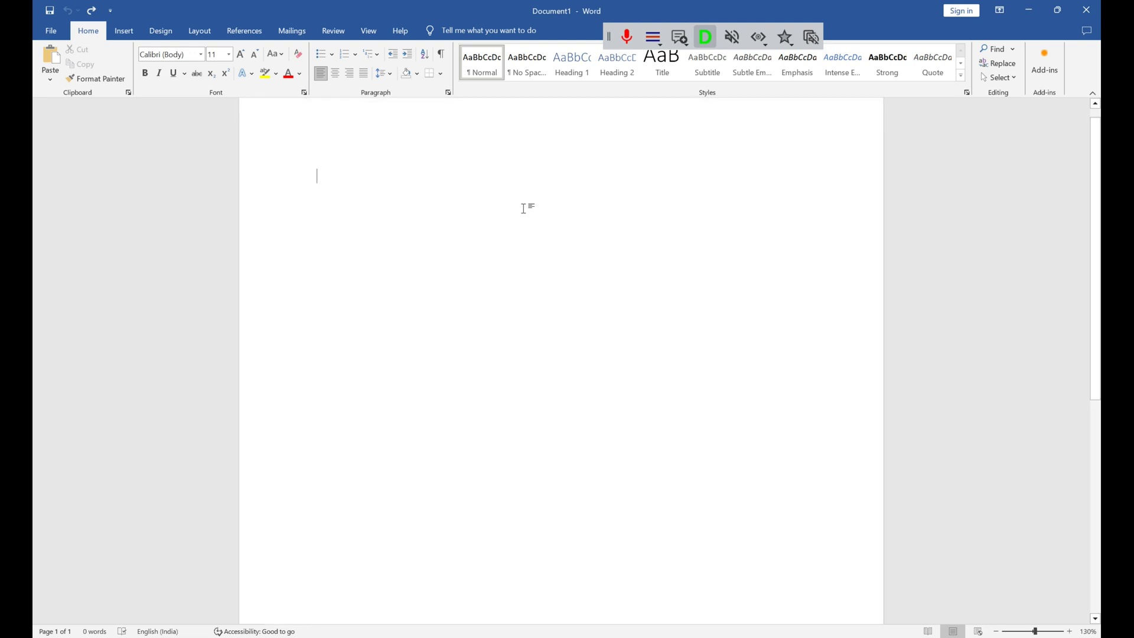
scroll(524, 208, "up", 1)
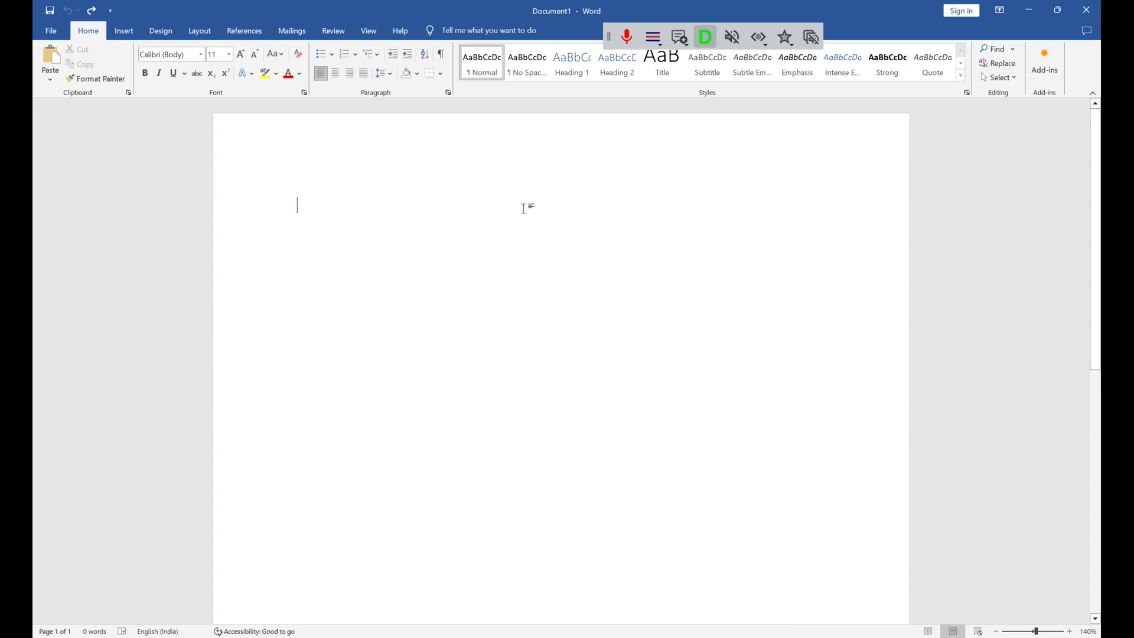
type("This is a demonstration of voice typing using Braina.")
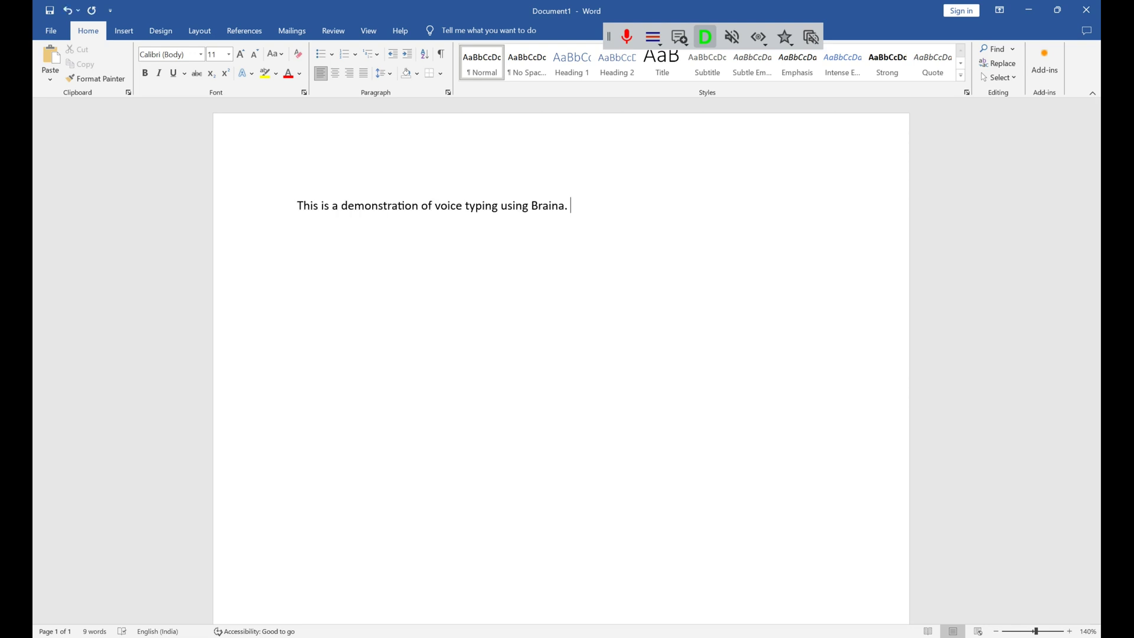
key("Return")
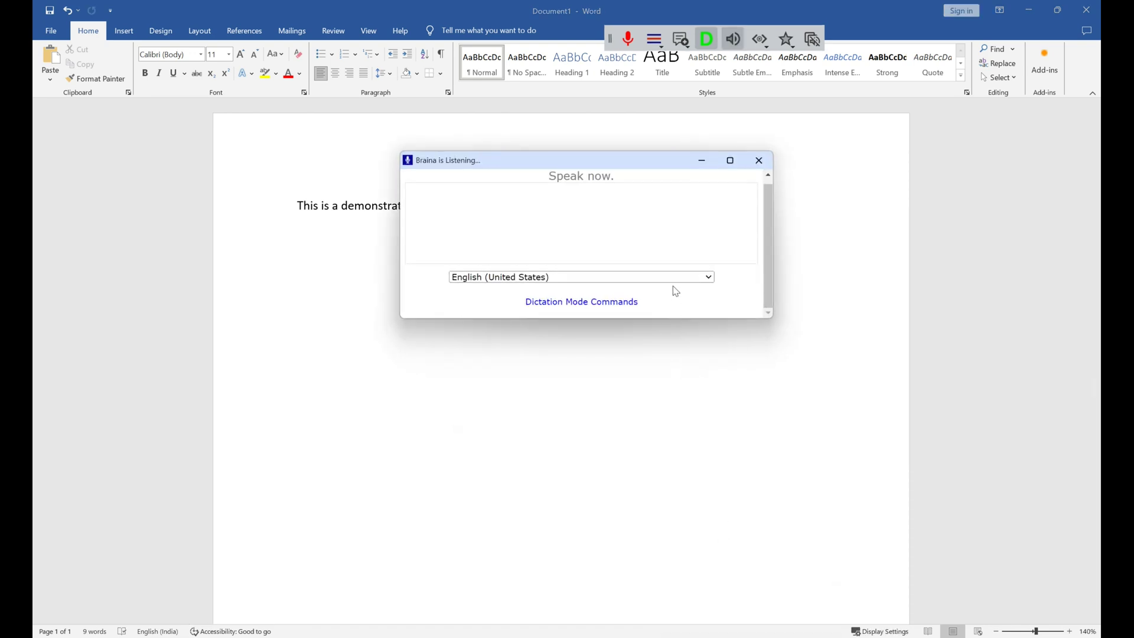
- Browse the dictation language list in the listening window
left_click(676, 278)
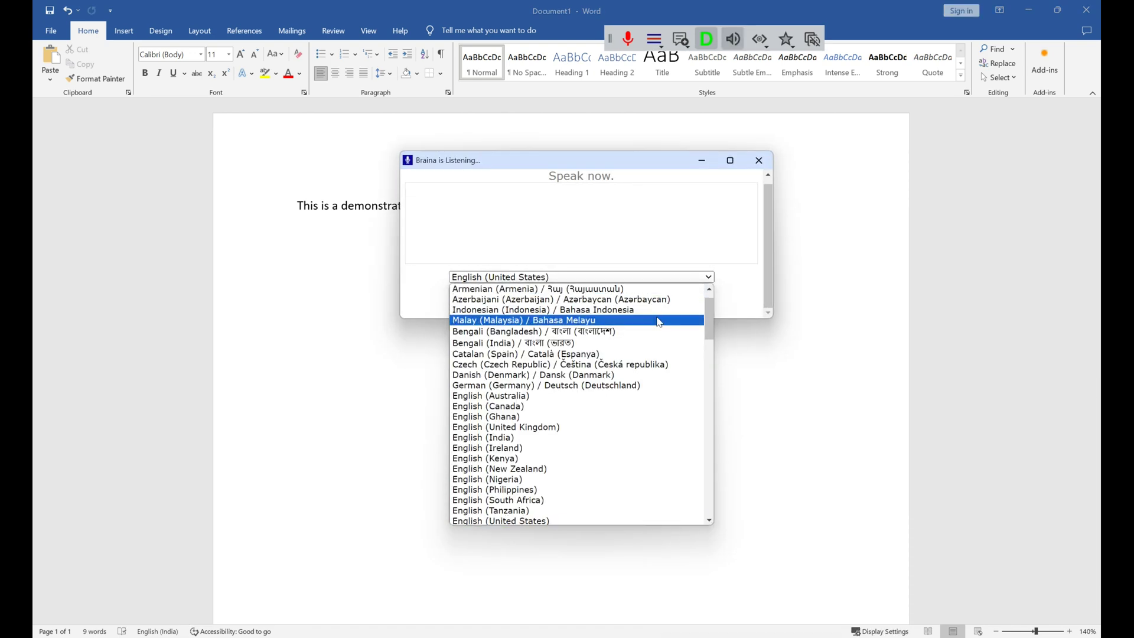
scroll(658, 322, "down", 4)
scroll(659, 322, "down", 4)
scroll(658, 322, "down", 4)
scroll(658, 322, "down", 4)
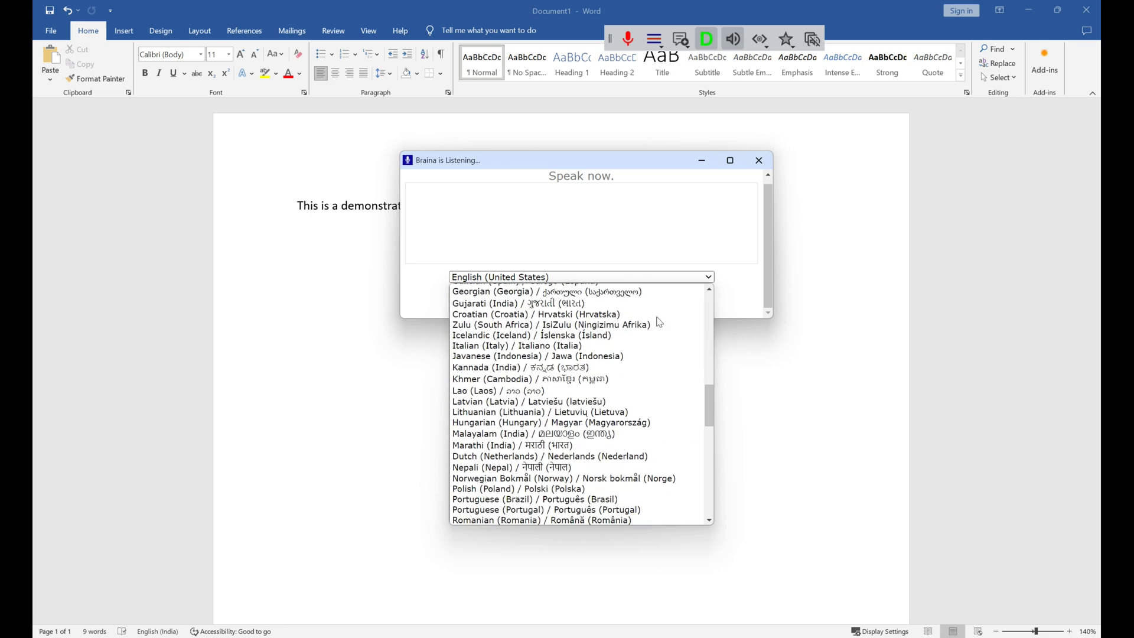
scroll(658, 322, "down", 4)
scroll(659, 322, "down", 4)
scroll(658, 322, "down", 4)
scroll(658, 321, "down", 4)
scroll(658, 322, "down", 1)
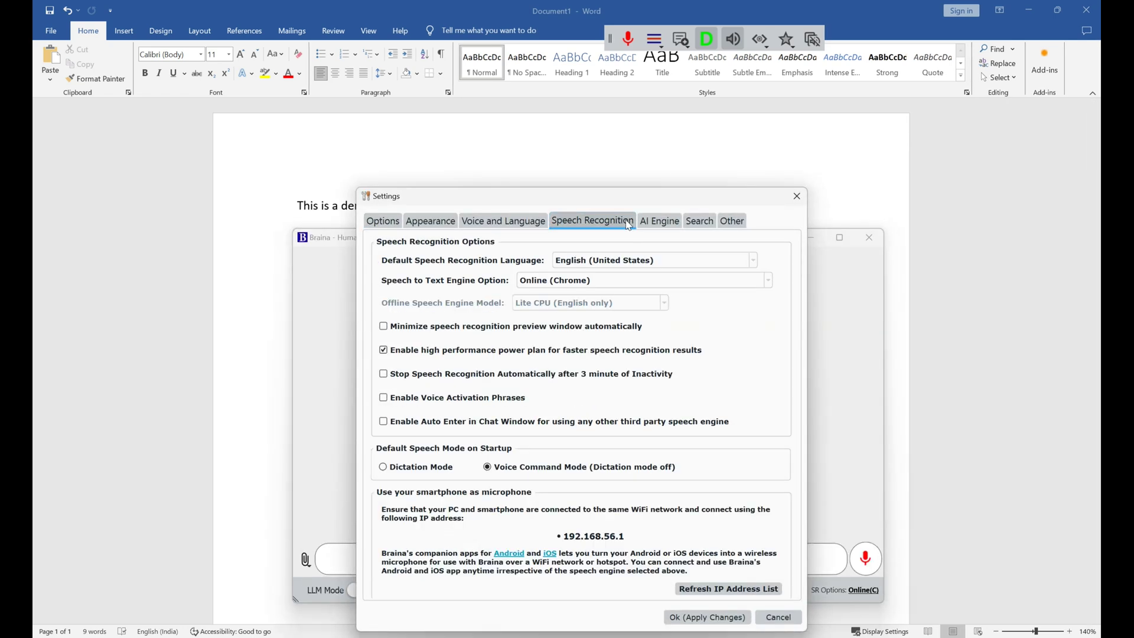
- Keep English (United States) and Online (Chrome), and select Dictation Mode as the startup default
left_click(628, 260)
scroll(665, 300, "down", 2)
scroll(666, 300, "down", 5)
scroll(666, 301, "down", 5)
scroll(666, 300, "down", 5)
scroll(665, 299, "down", 5)
scroll(665, 300, "down", 10)
scroll(665, 299, "up", 10)
scroll(666, 300, "up", 10)
scroll(665, 301, "up", 5)
left_click(753, 230)
left_click(706, 280)
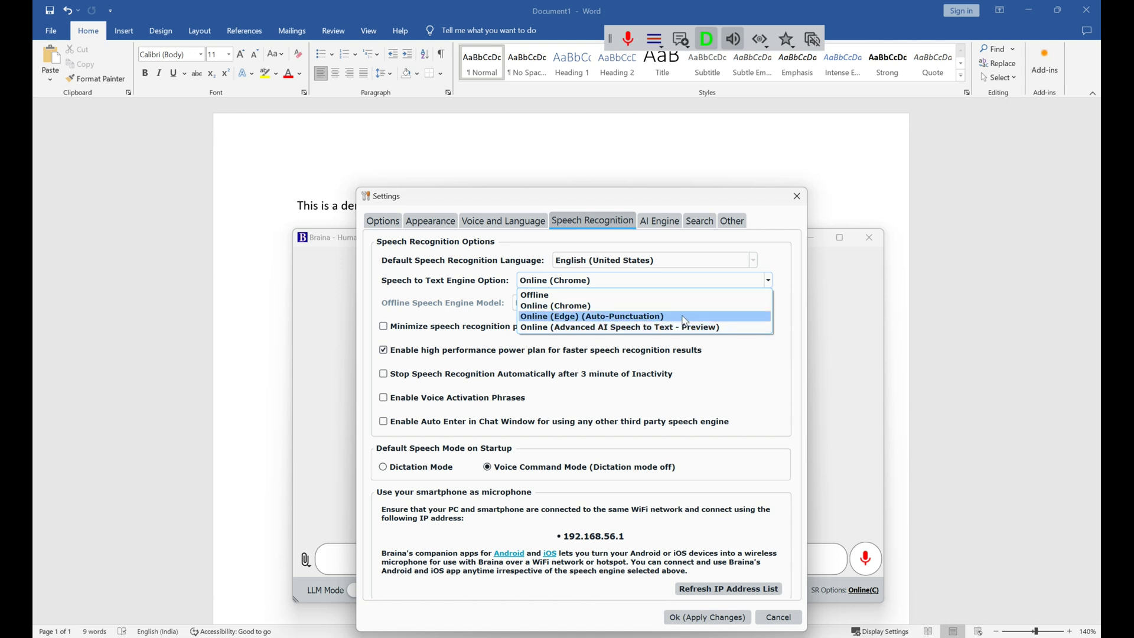
left_click(675, 305)
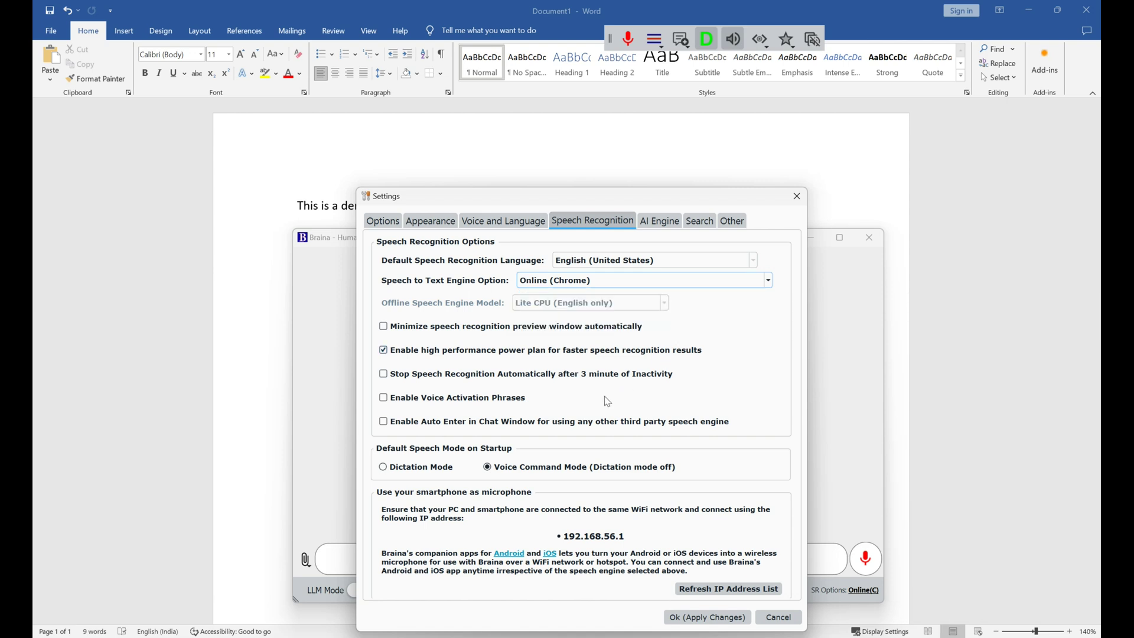
left_click(438, 475)
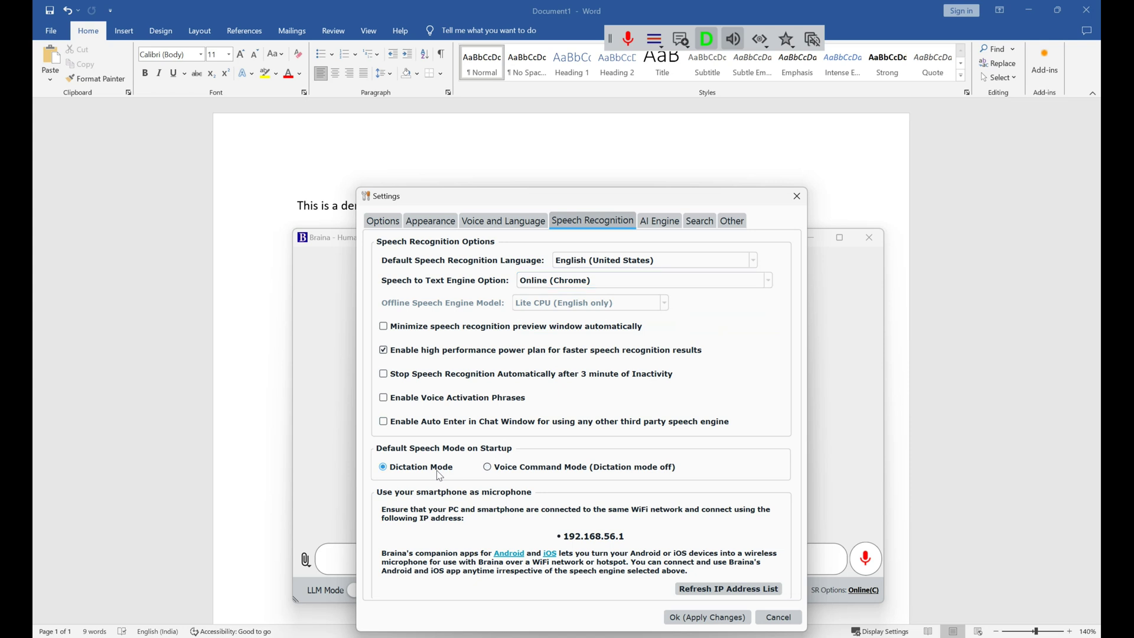
- Apply the settings and return to Word to dictate the next paragraphs
left_click(700, 619)
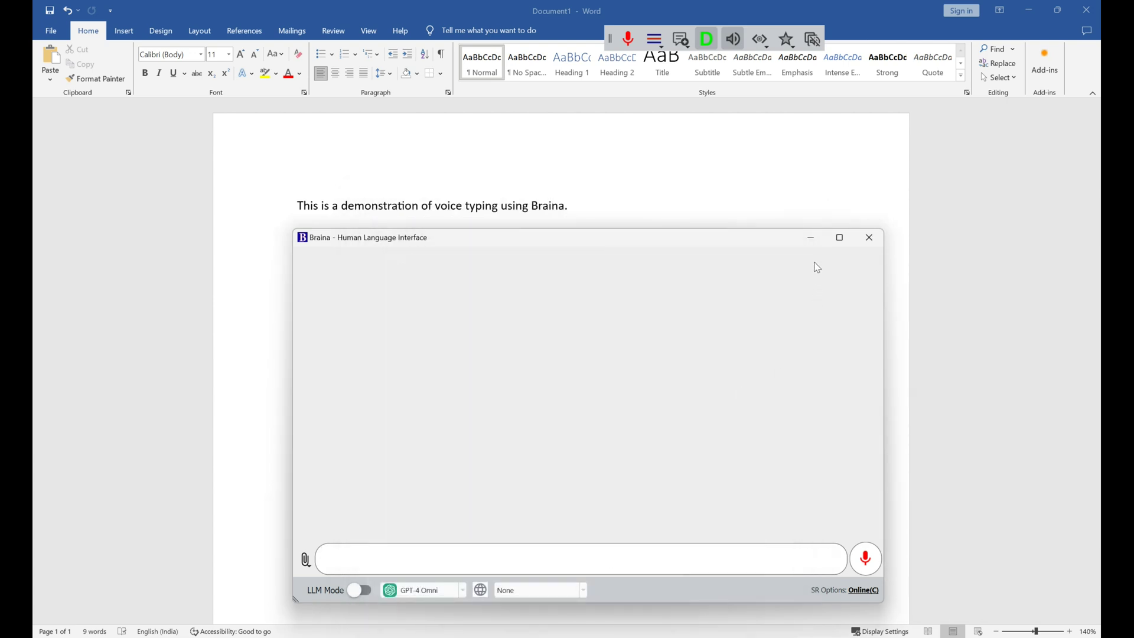
left_click(810, 237)
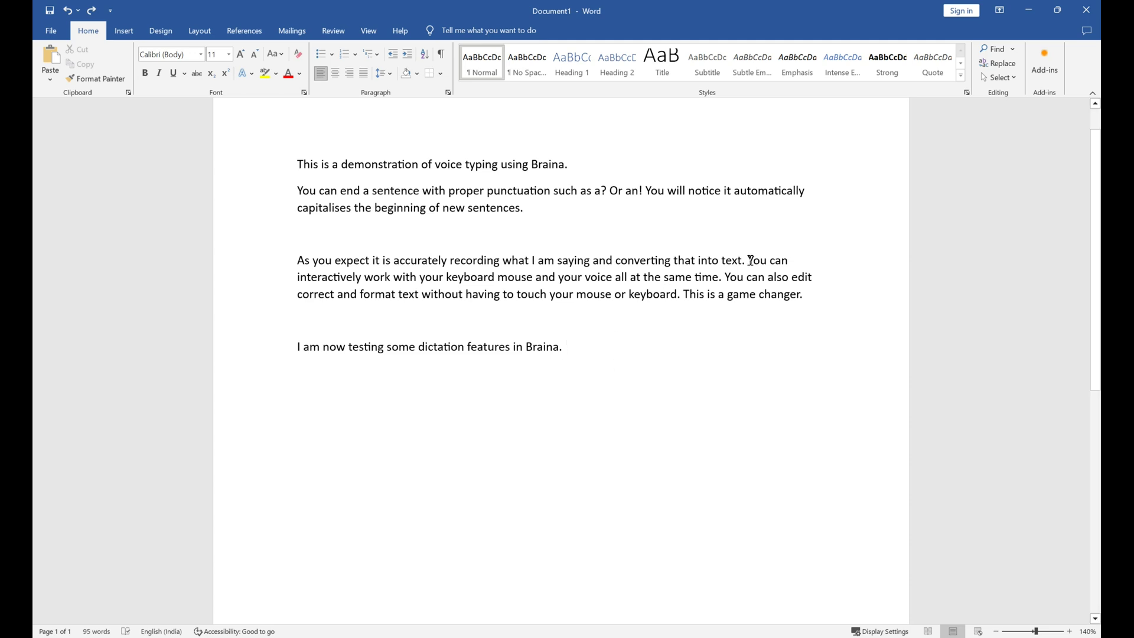
- Retype the two middle sentences with commas and make 'game changer' bold
left_click_drag(749, 261, 680, 295)
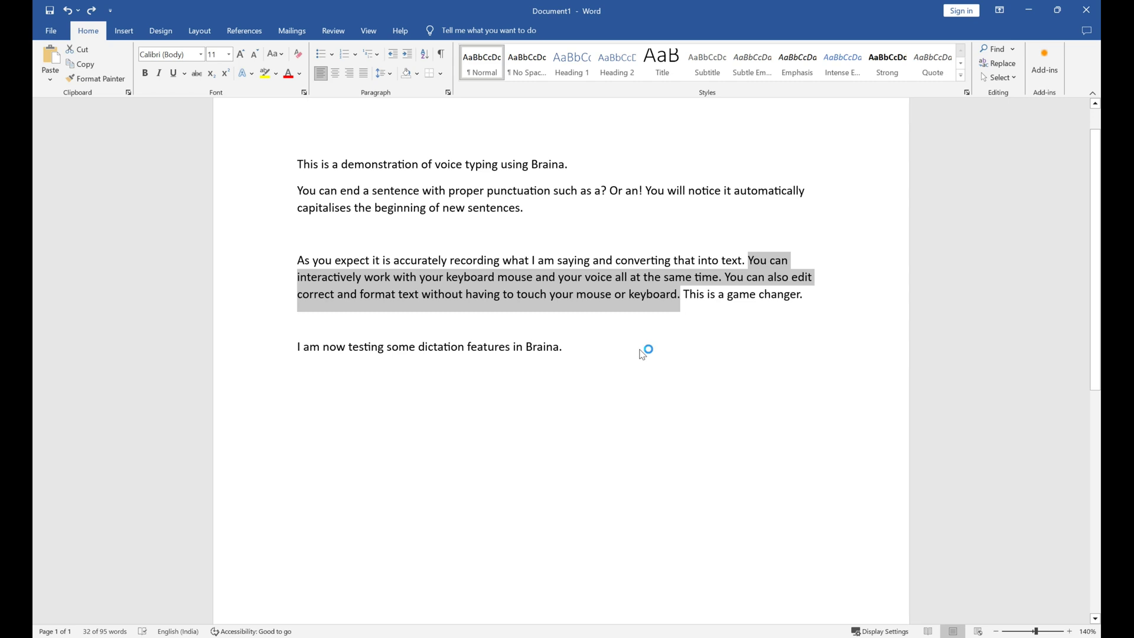
type("You can interactively work with your keyboard, mouse, and your voice all at the same time. You can also edit, correct, and format text without having to touch your mouse or keyboard.")
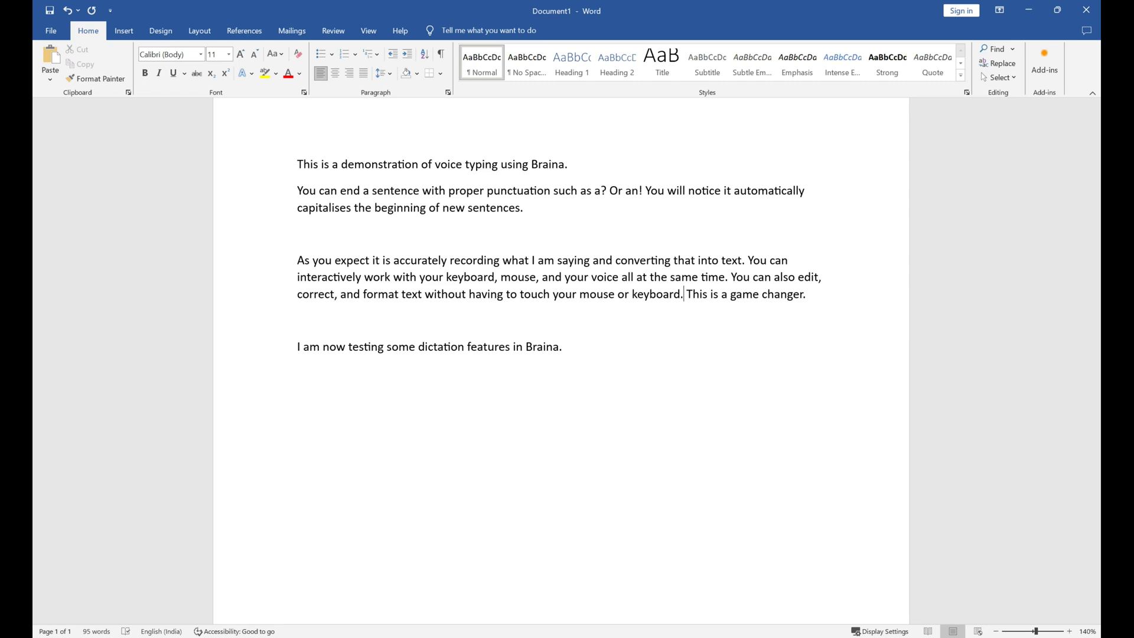
left_click_drag(731, 296, 804, 296)
key("ctrl+b")
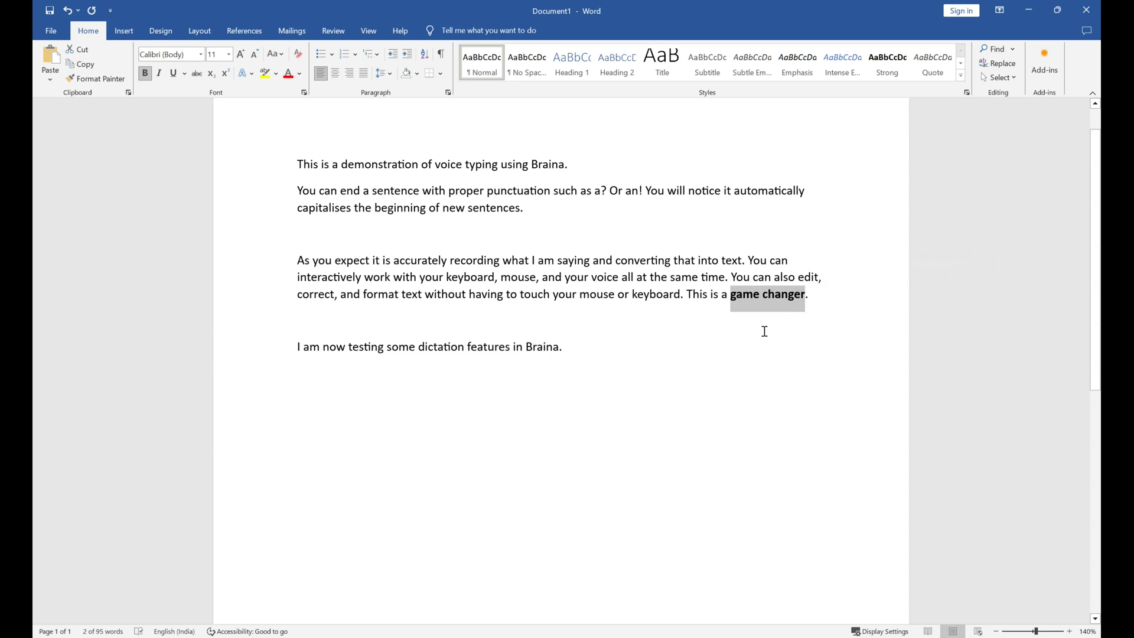
left_click(637, 355)
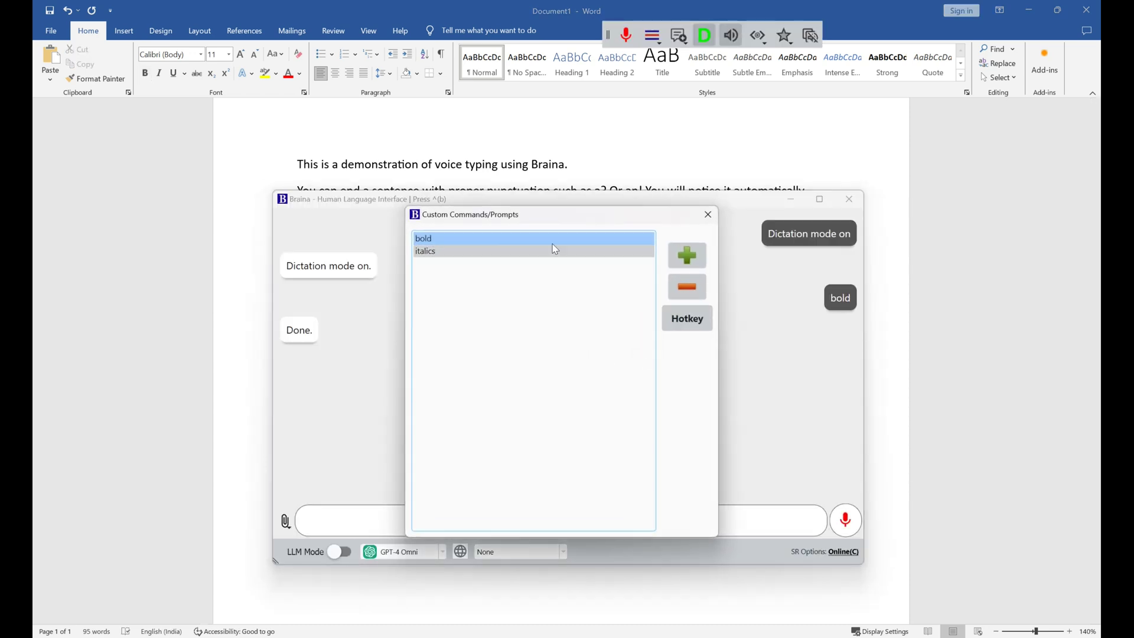
double_click(553, 244)
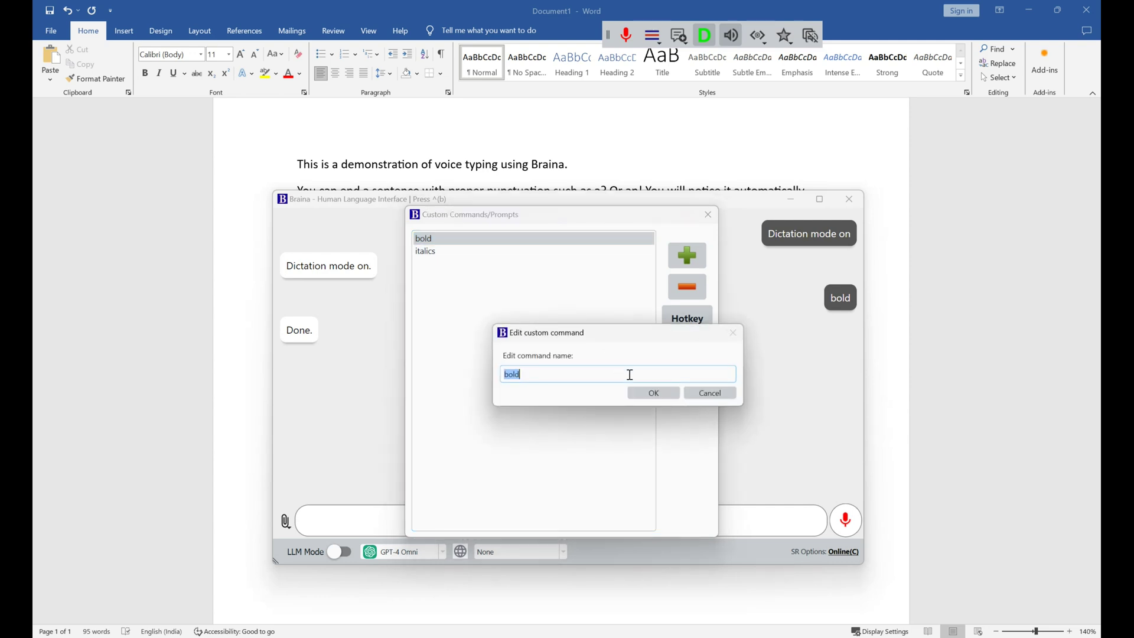
left_click(641, 394)
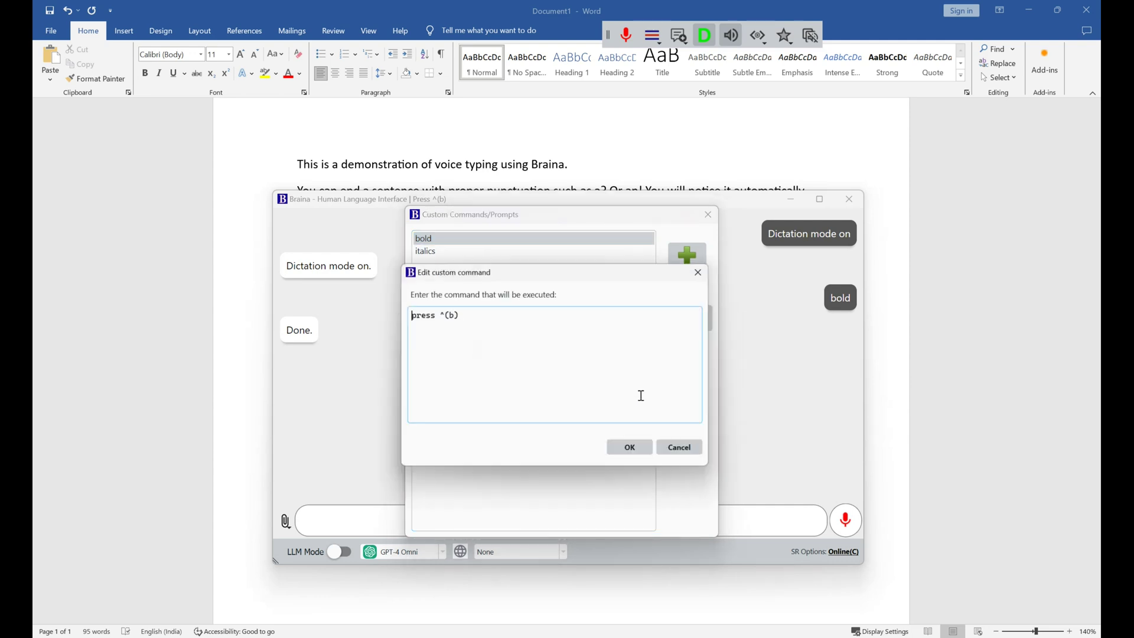
left_click(632, 450)
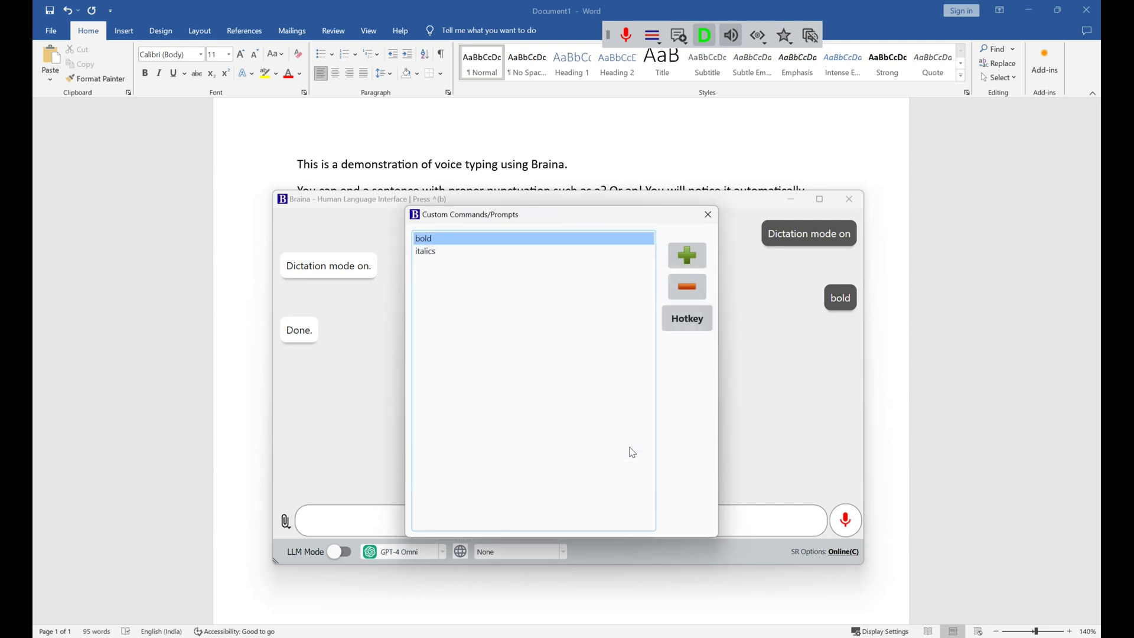
left_click(709, 215)
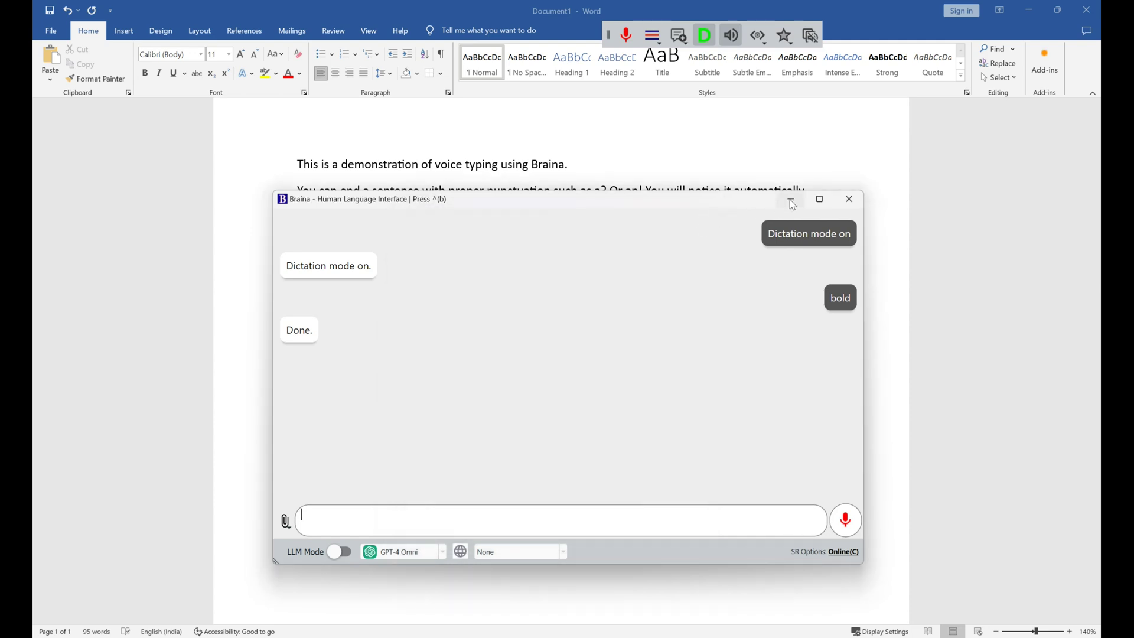
left_click(849, 199)
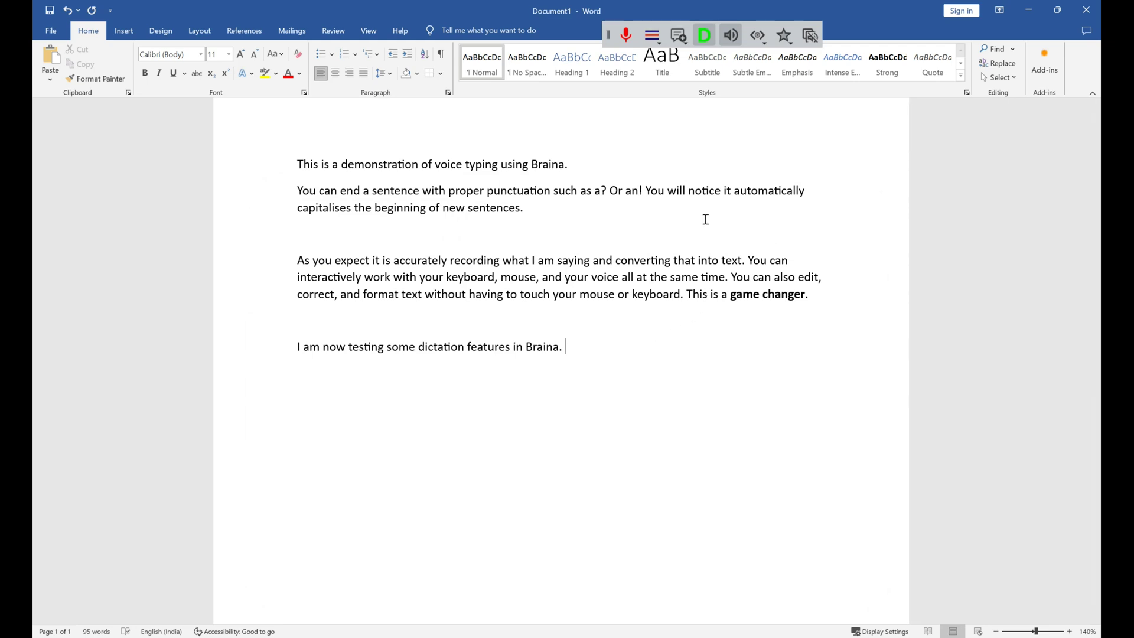
- Start and then remove an extra empty paragraph below the last sentence
key("Return")
key("ctrl+z")
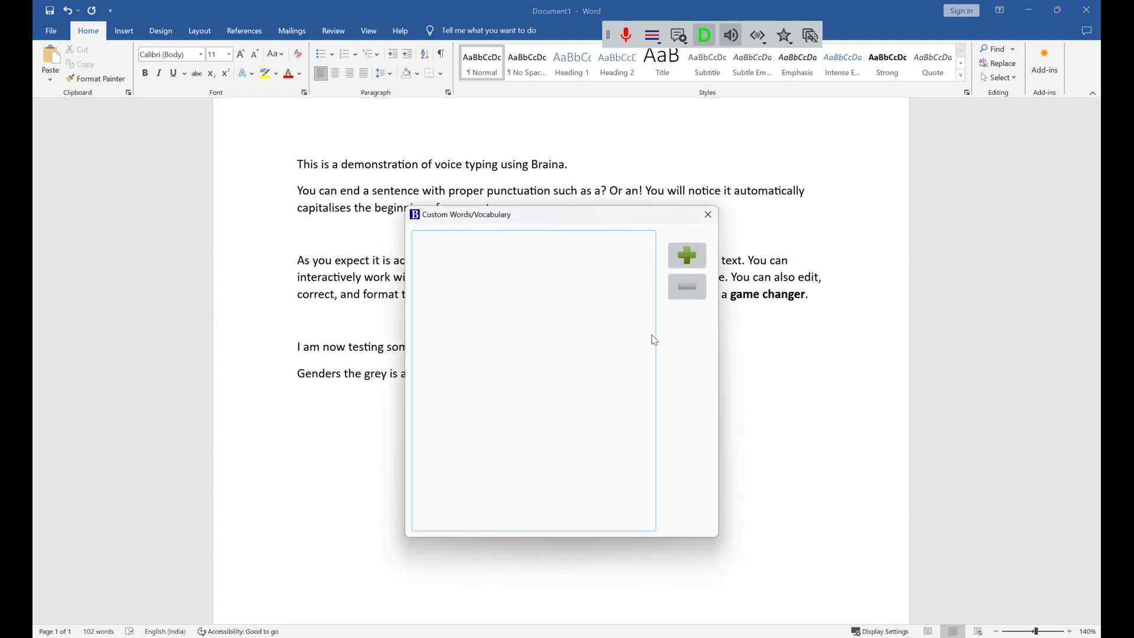
- Add 'Gandalf' to Braina's custom vocabulary and close the list
left_click(687, 258)
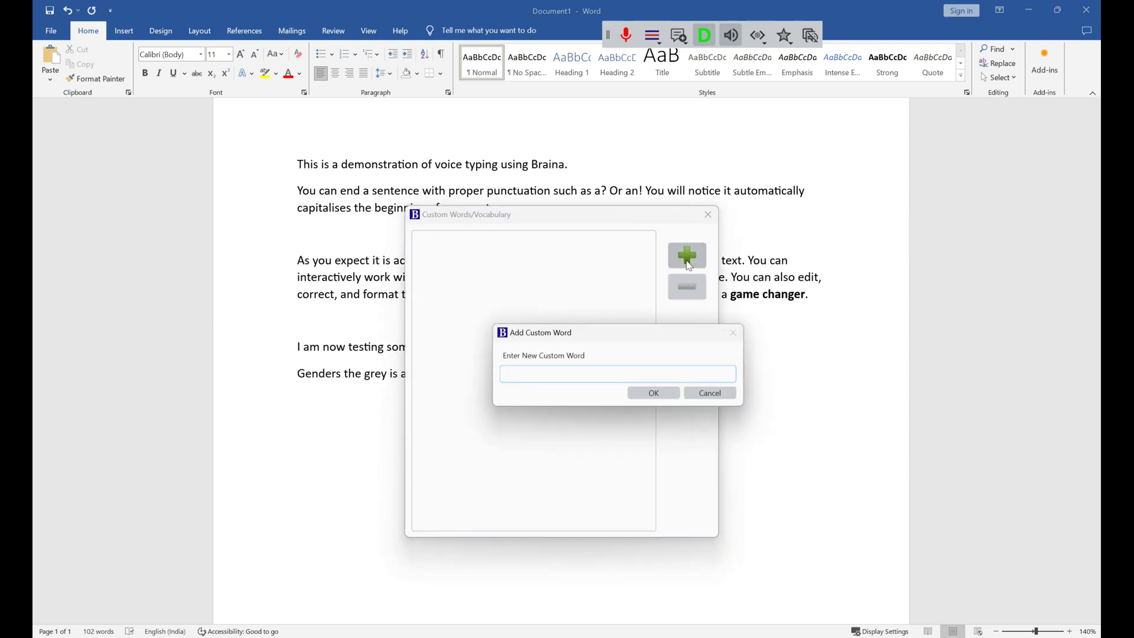
type("Gandalf")
left_click(662, 393)
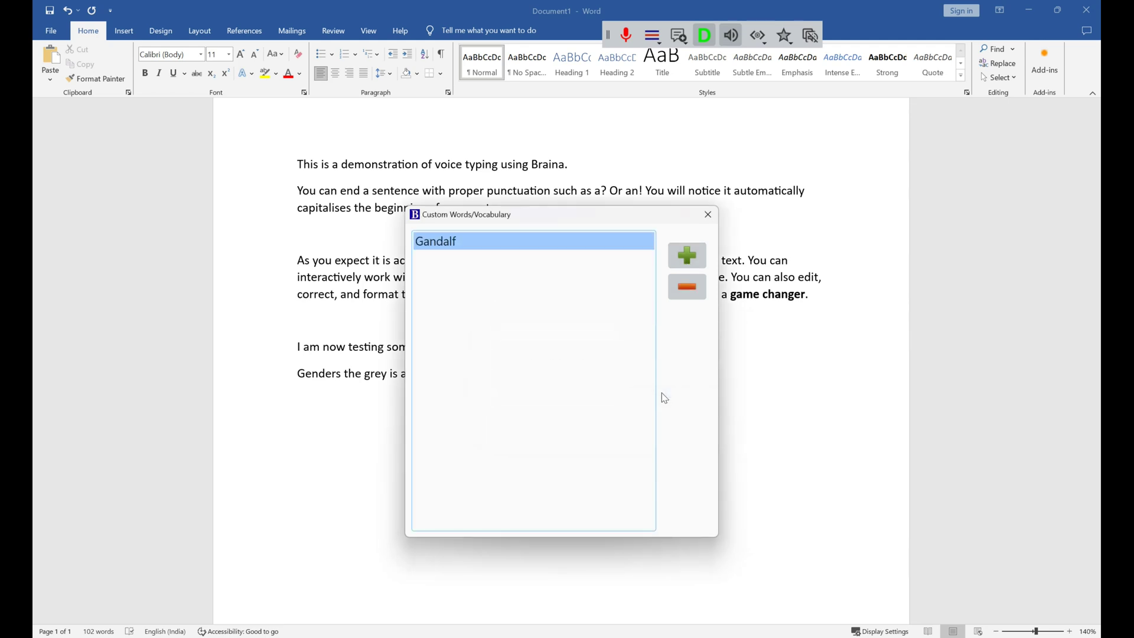
left_click(707, 215)
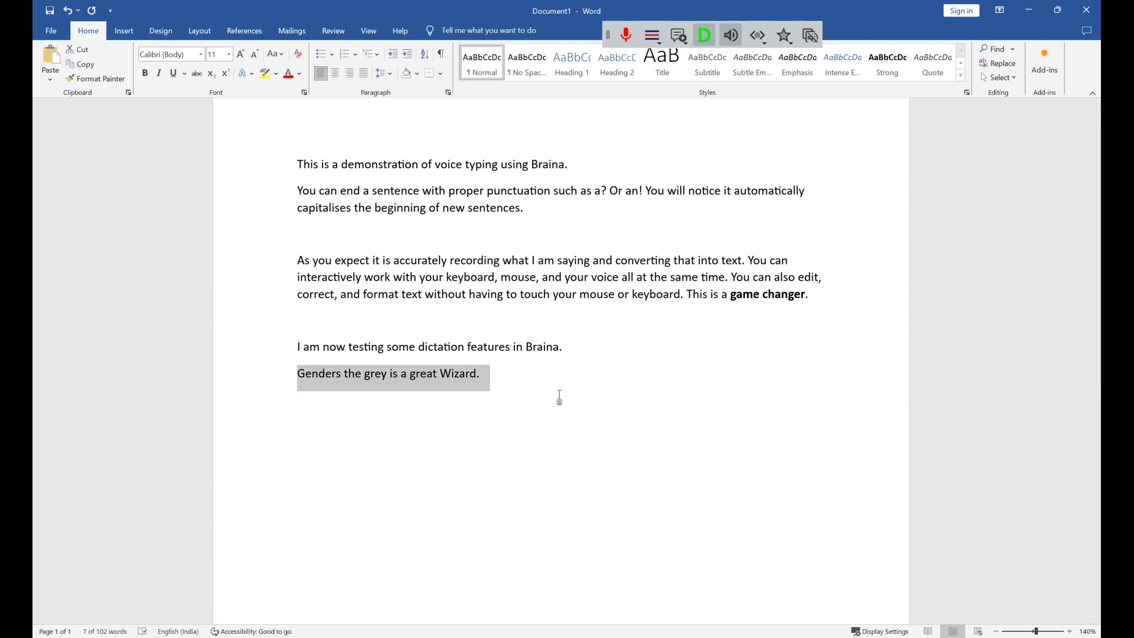
type("Gandalf the Grey is a great wizard.")
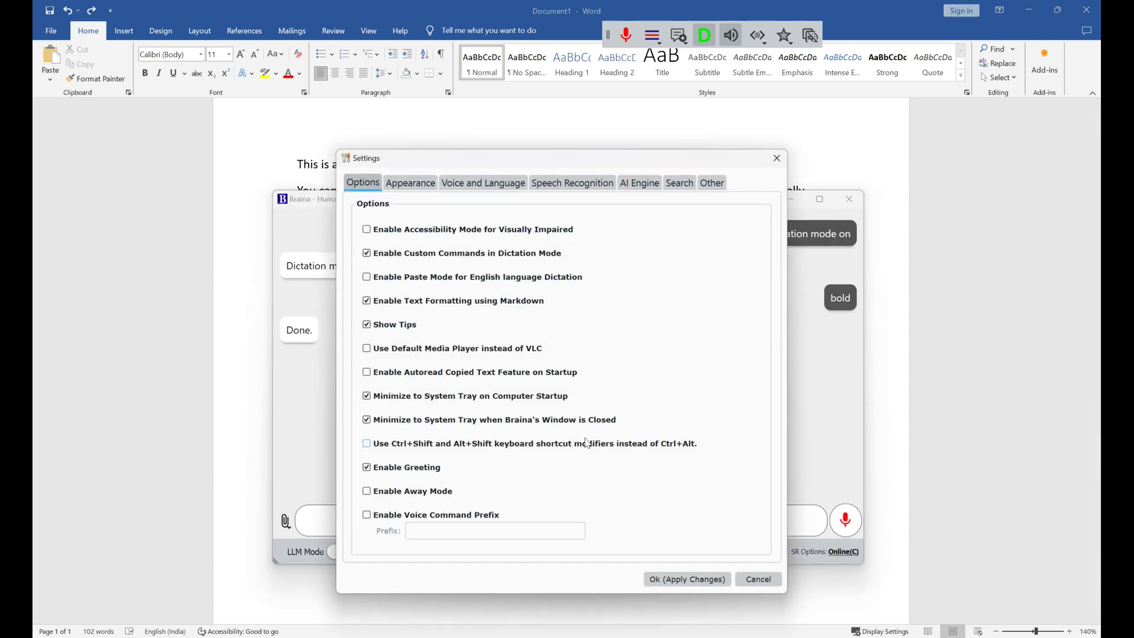
- Set the speech-to-text engine to Online (Edge) (Auto-Punctuation), apply, and return to Word
left_click(595, 189)
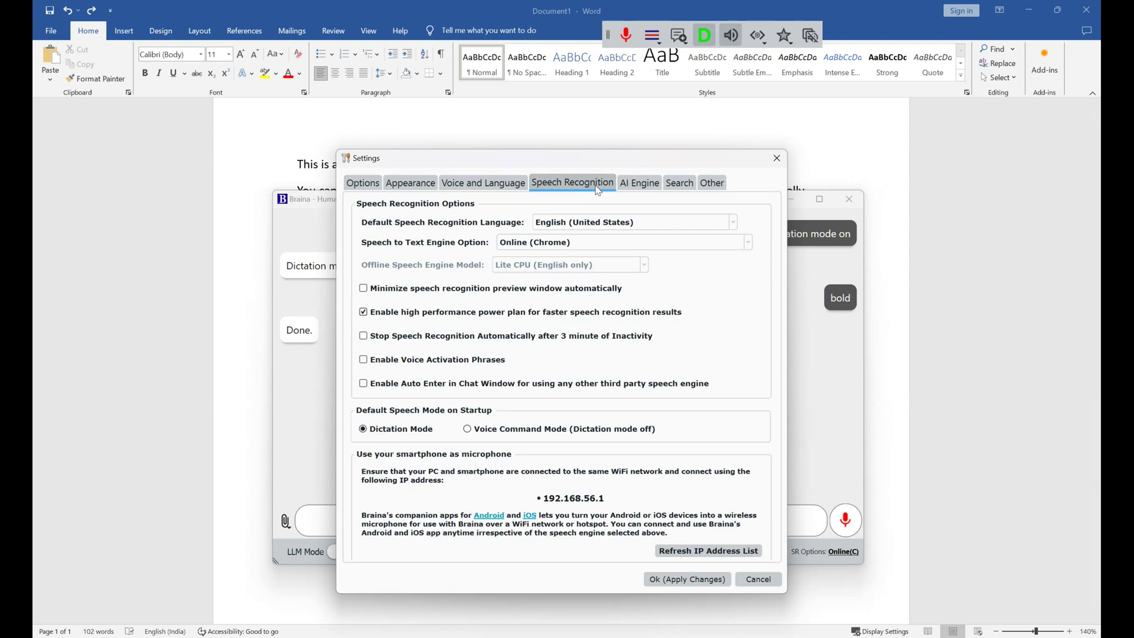
left_click(598, 246)
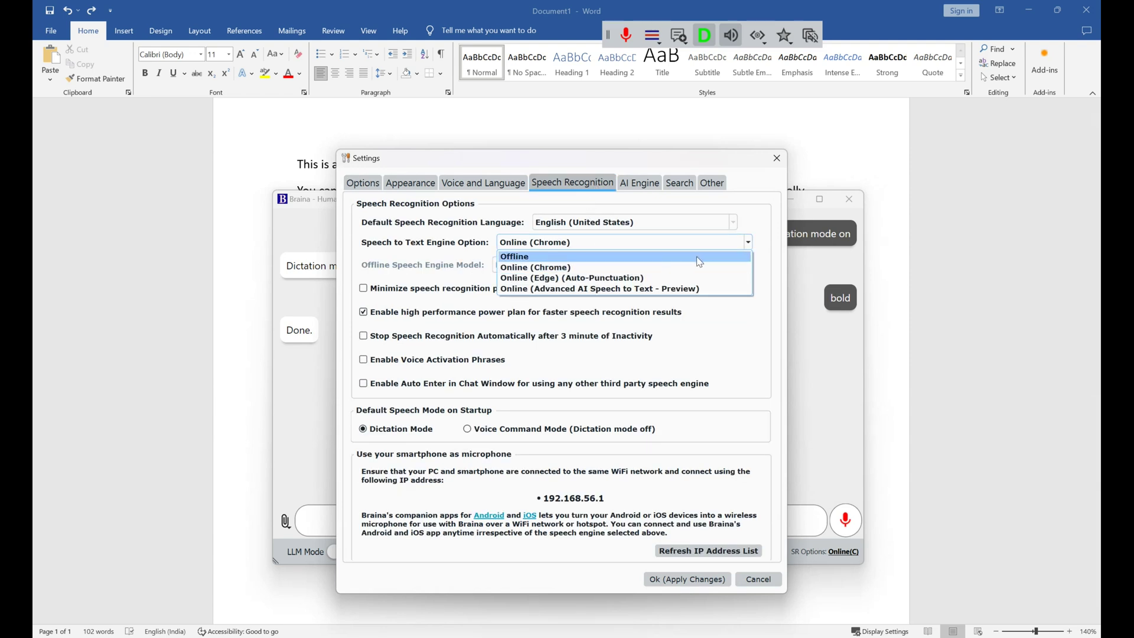
left_click(681, 277)
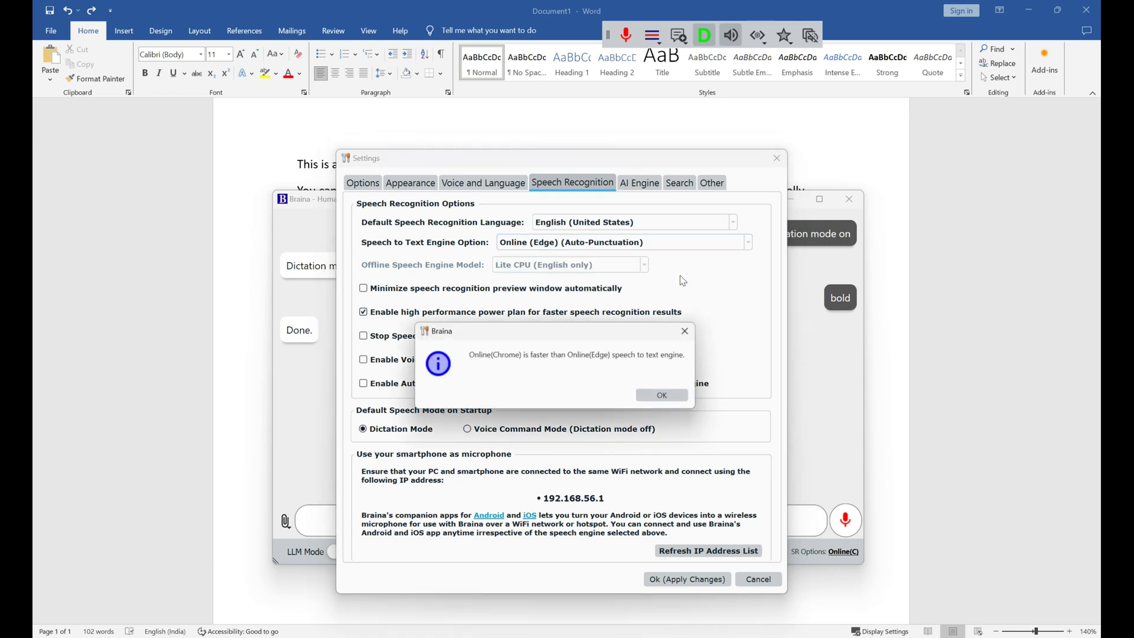
left_click(662, 396)
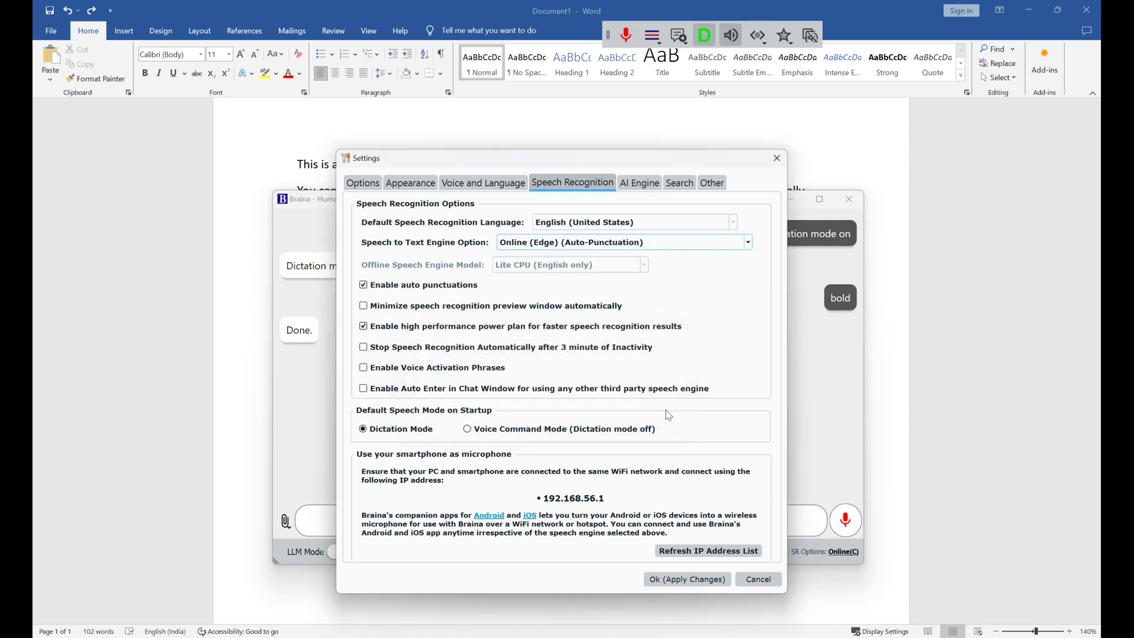
left_click(668, 582)
left_click(849, 199)
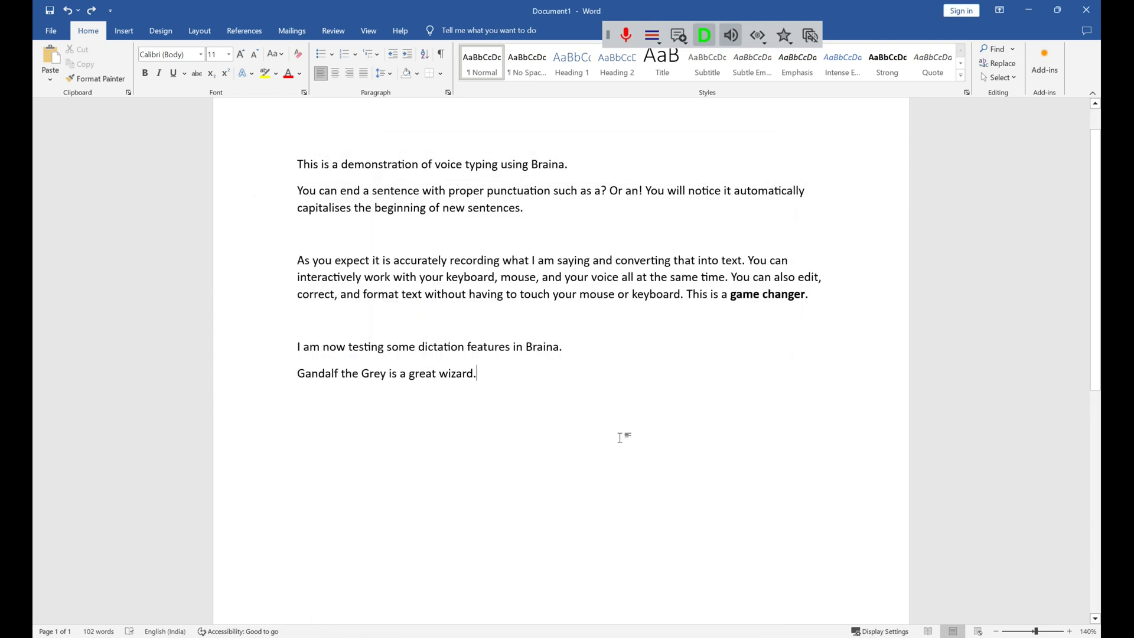
- Start a new paragraph and dictate the auto-punctuated passage ending 'This is a time saving feature.'
key("Return")
key("Return")
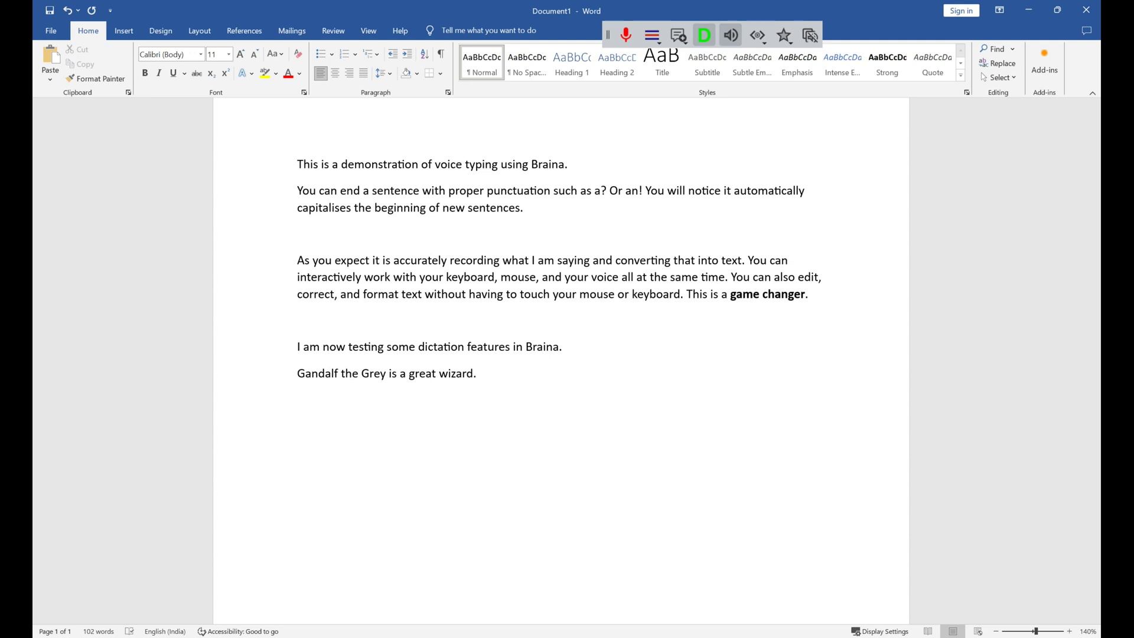
type("I am now testing dictation with auto punctuation. As you can see, the dictation is being automatically")
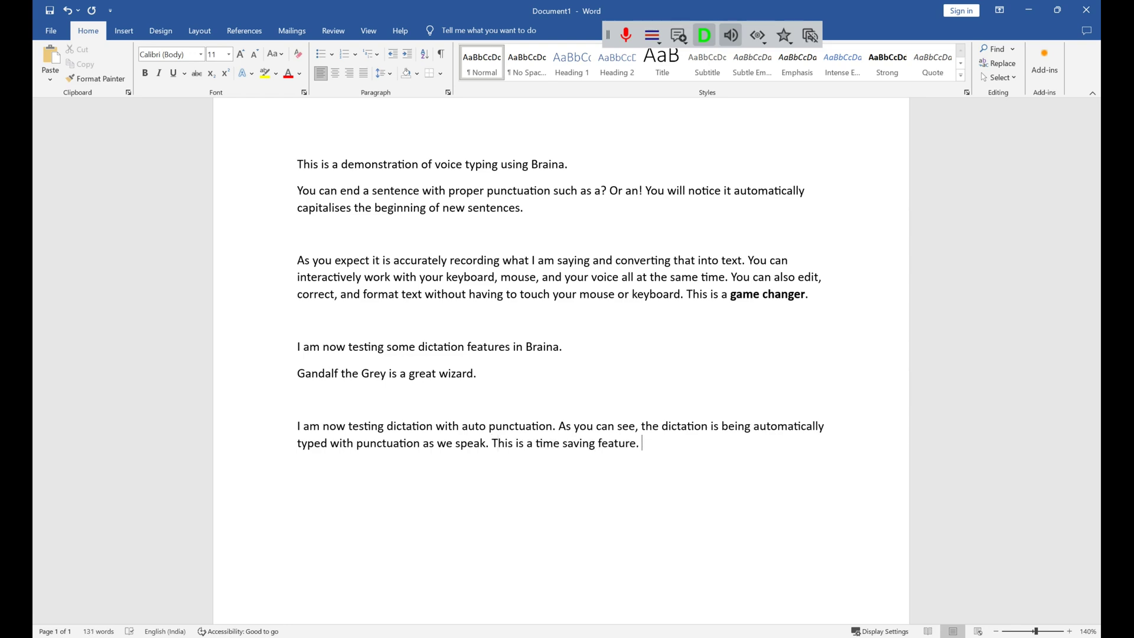
scroll(646, 418, "down", 1)
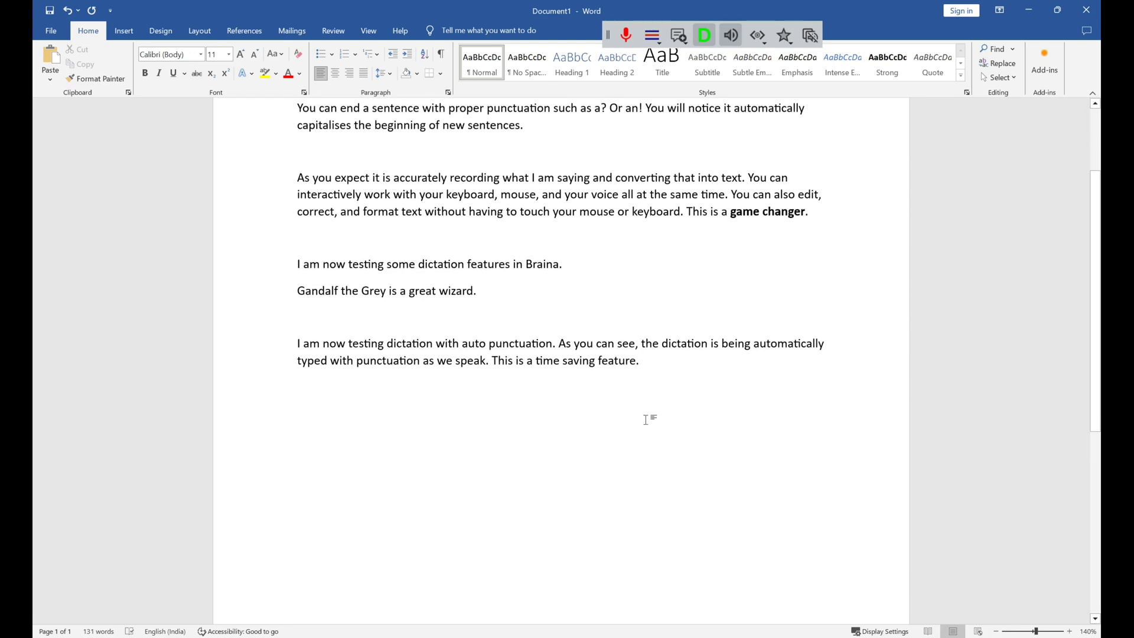